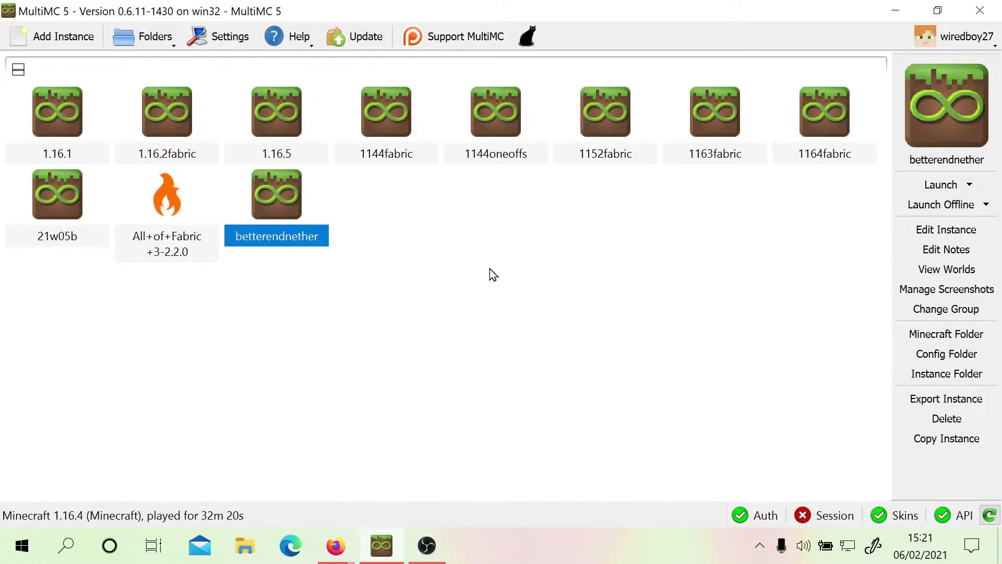
# Open the dialog for creating a new instance
pyautogui.rightClick(443, 246)
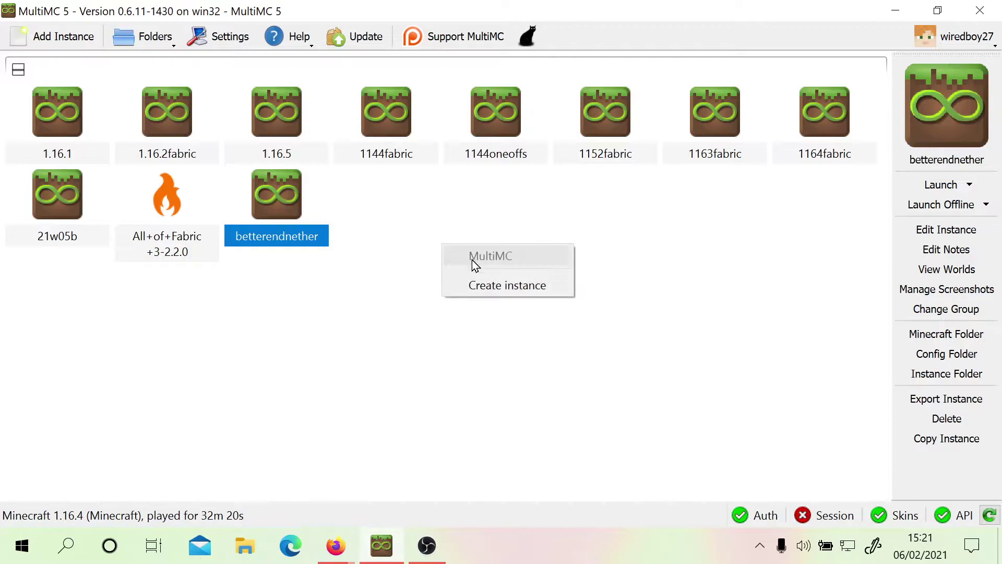
pyautogui.click(506, 291)
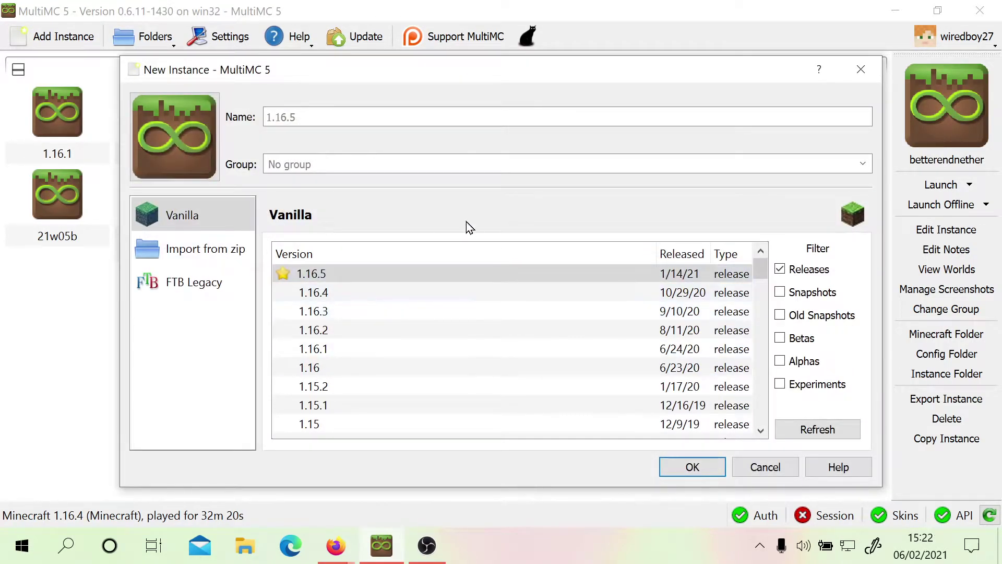
# Look through the public, third-party and private FTB Legacy modpack lists and the zip import option
pyautogui.click(235, 283)
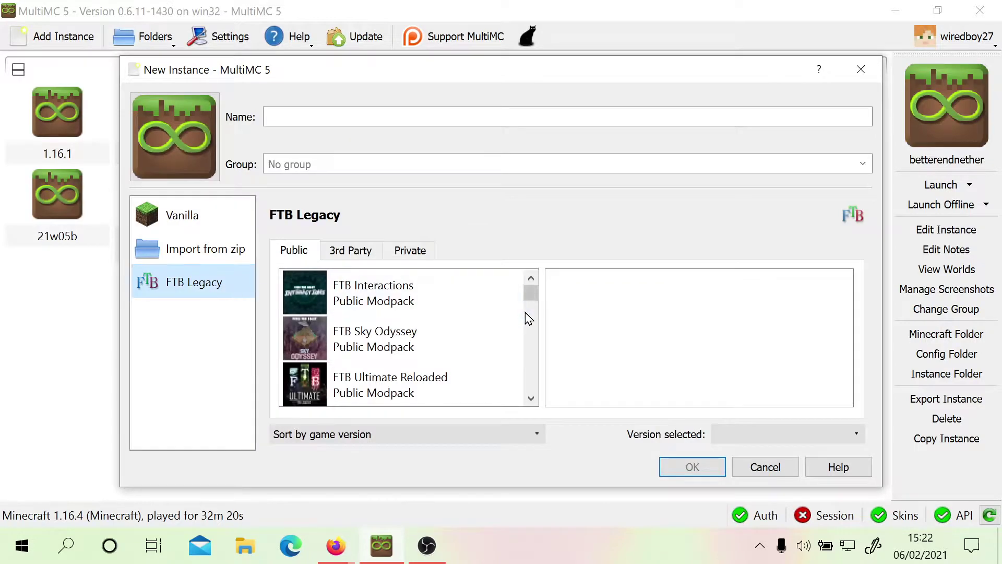
pyautogui.moveTo(533, 293); pyautogui.dragTo(516, 252)
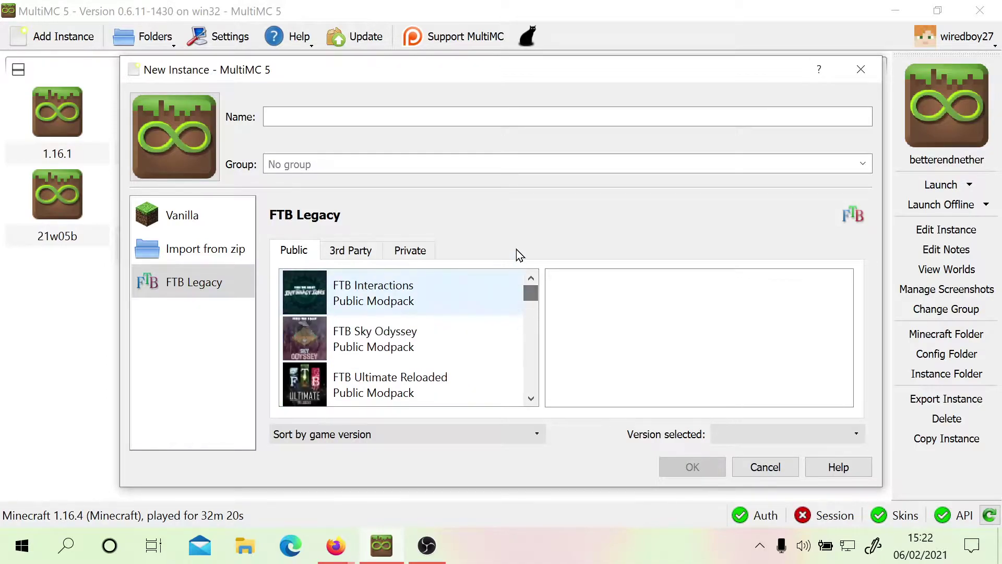
pyautogui.click(351, 250)
pyautogui.moveTo(533, 306); pyautogui.dragTo(524, 273)
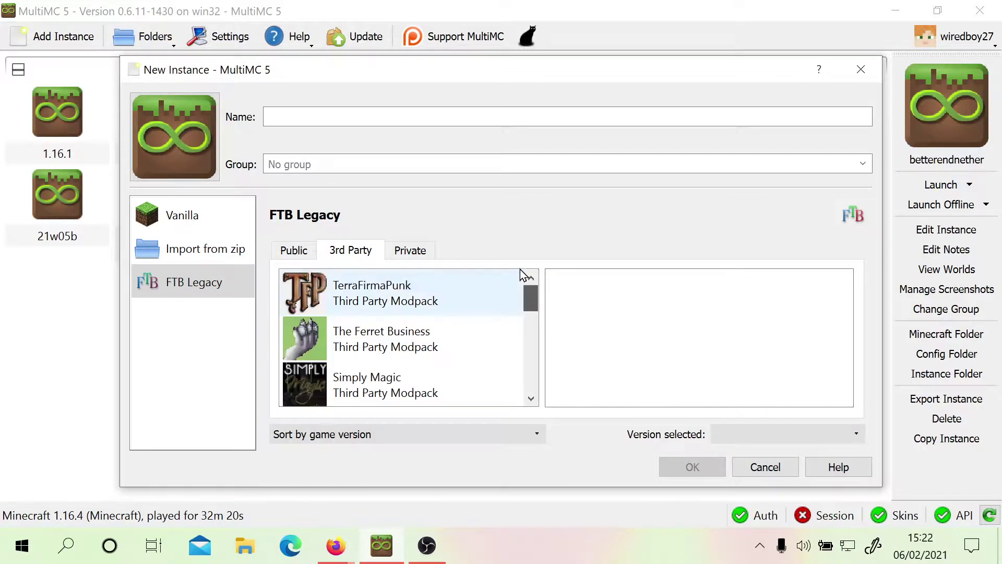
pyautogui.click(429, 253)
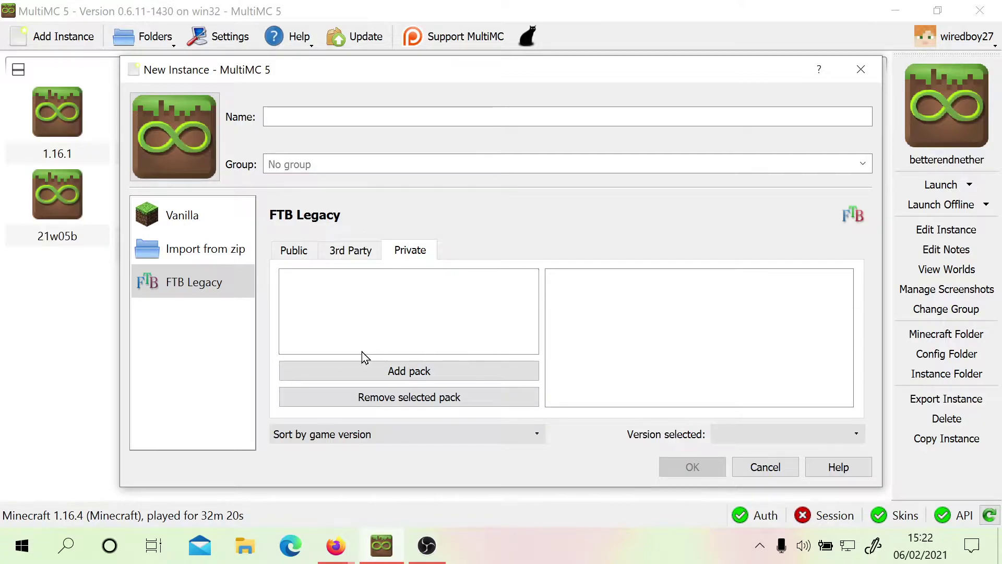
pyautogui.click(358, 251)
pyautogui.click(296, 253)
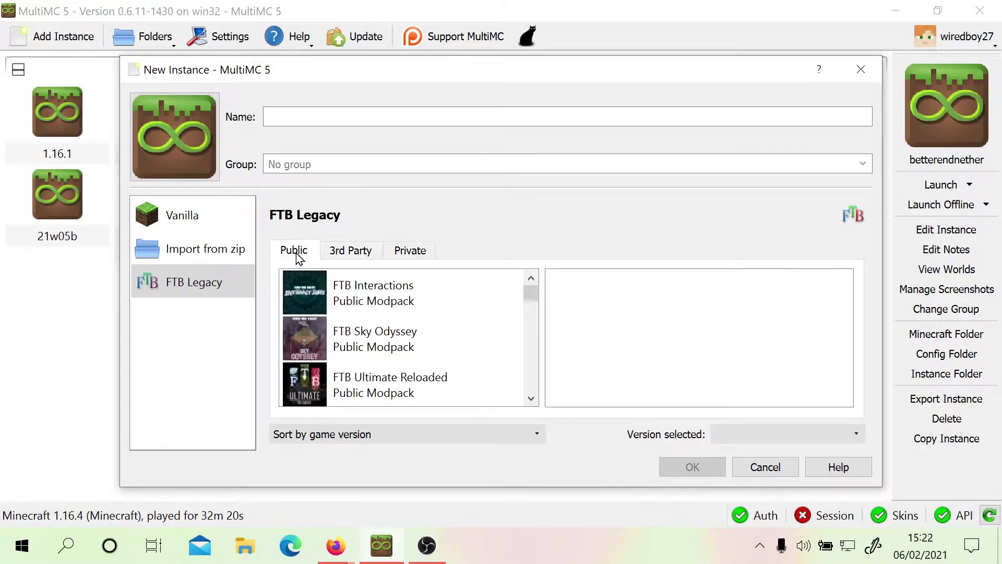
pyautogui.click(152, 255)
# Create a vanilla Minecraft instance of release 1.16.5 with the name "test"
pyautogui.click(157, 217)
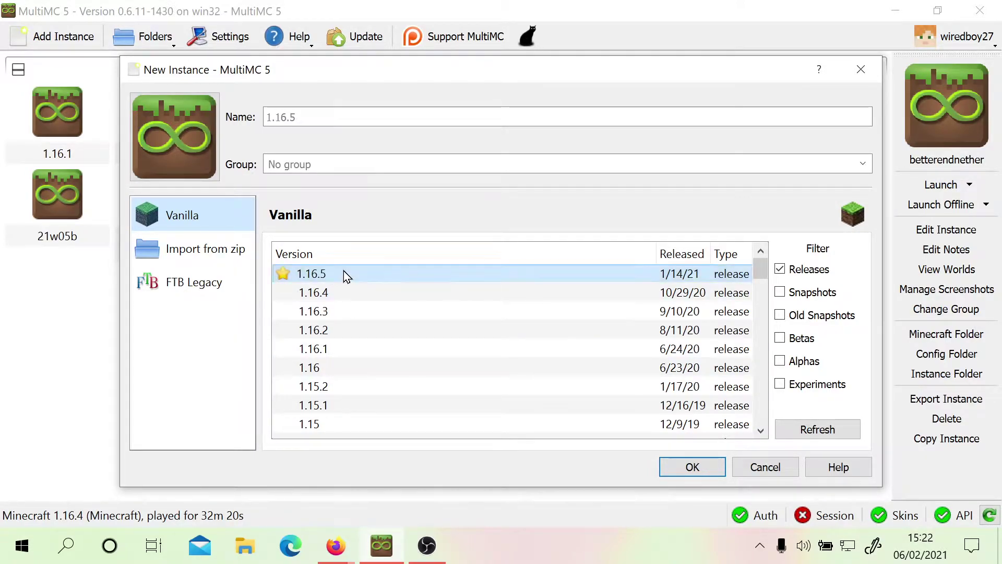
pyautogui.click(781, 293)
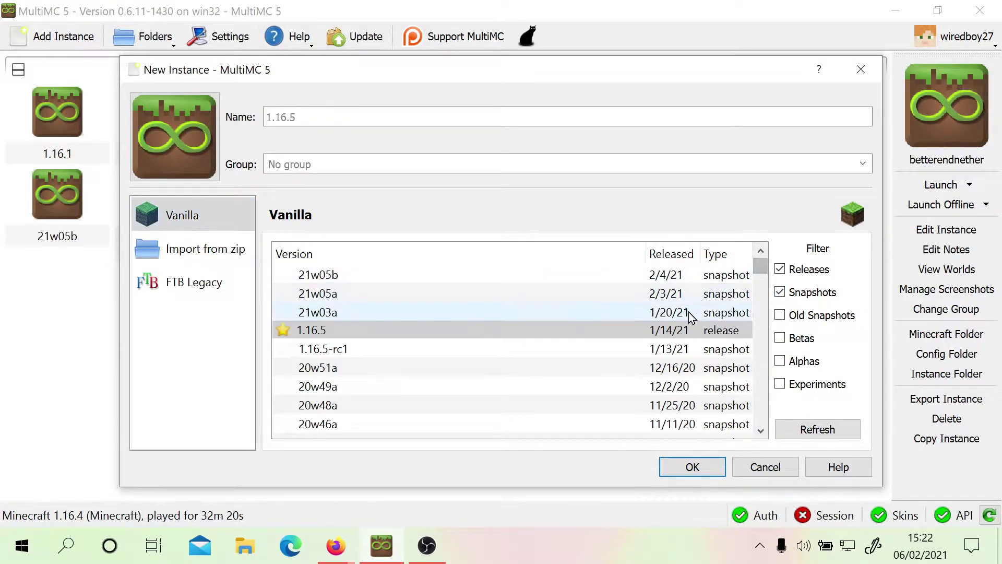
pyautogui.click(780, 293)
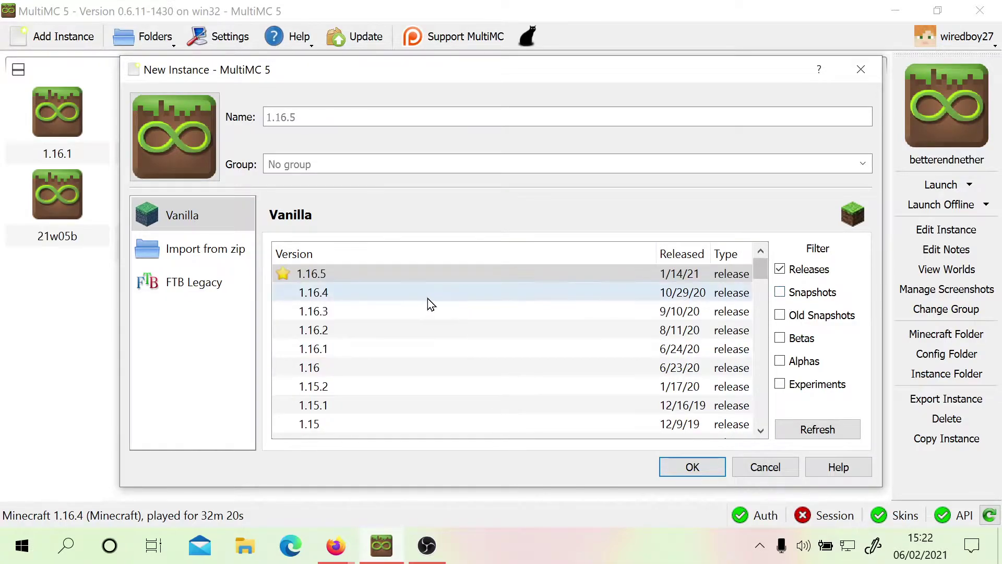
pyautogui.click(384, 274)
pyautogui.click(319, 115)
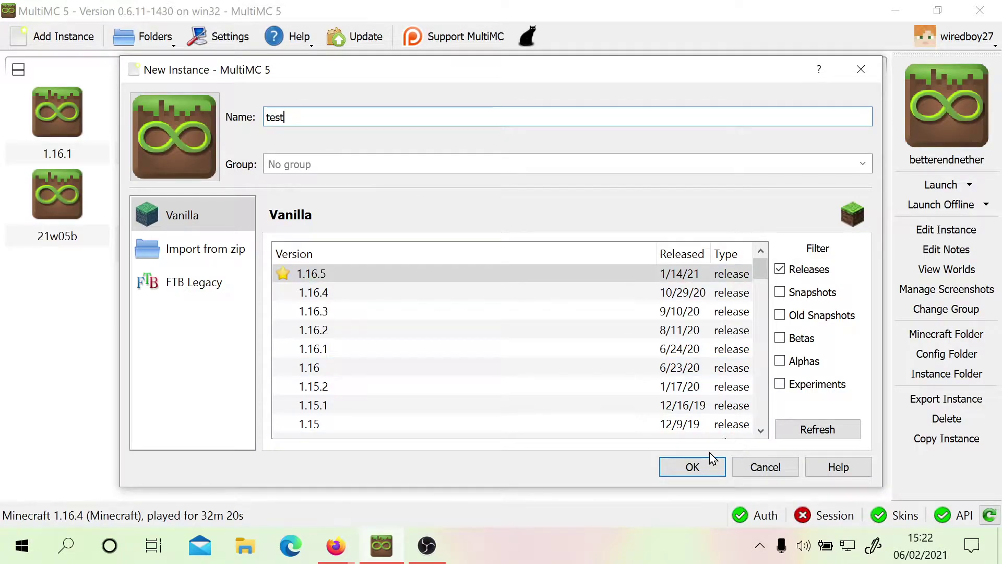
pyautogui.click(693, 466)
pyautogui.rightClick(516, 264)
pyautogui.click(378, 215)
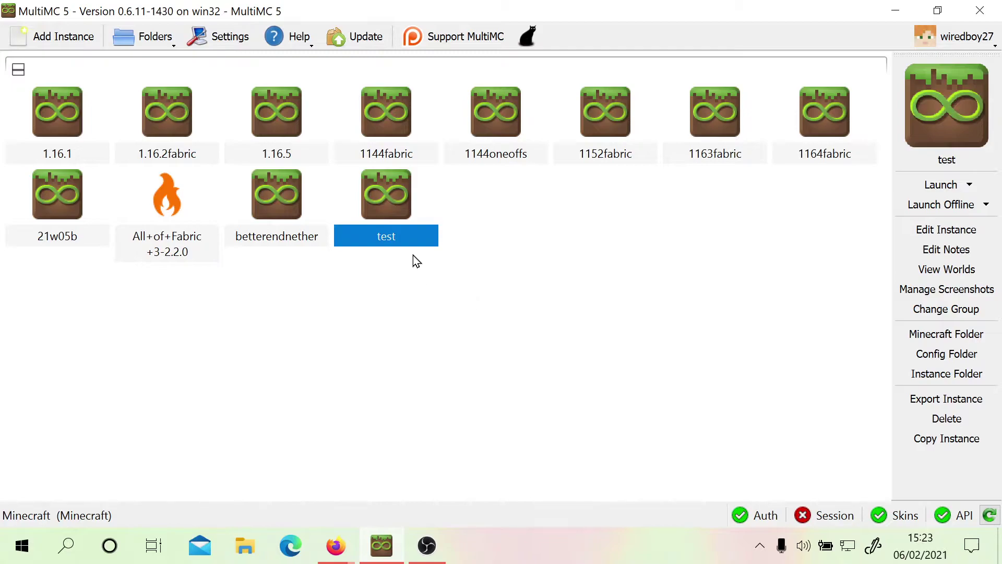
pyautogui.rightClick(381, 202)
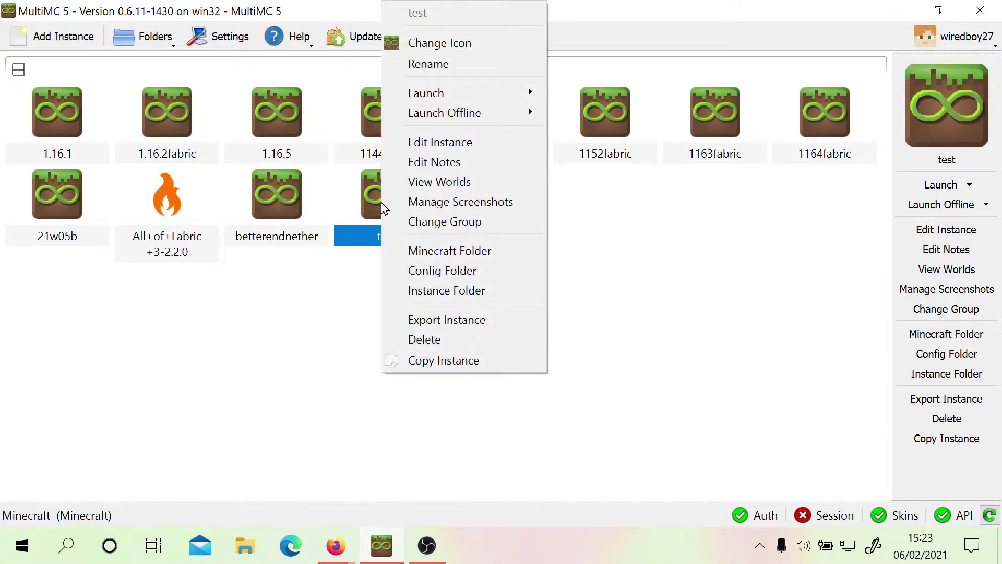
pyautogui.click(549, 262)
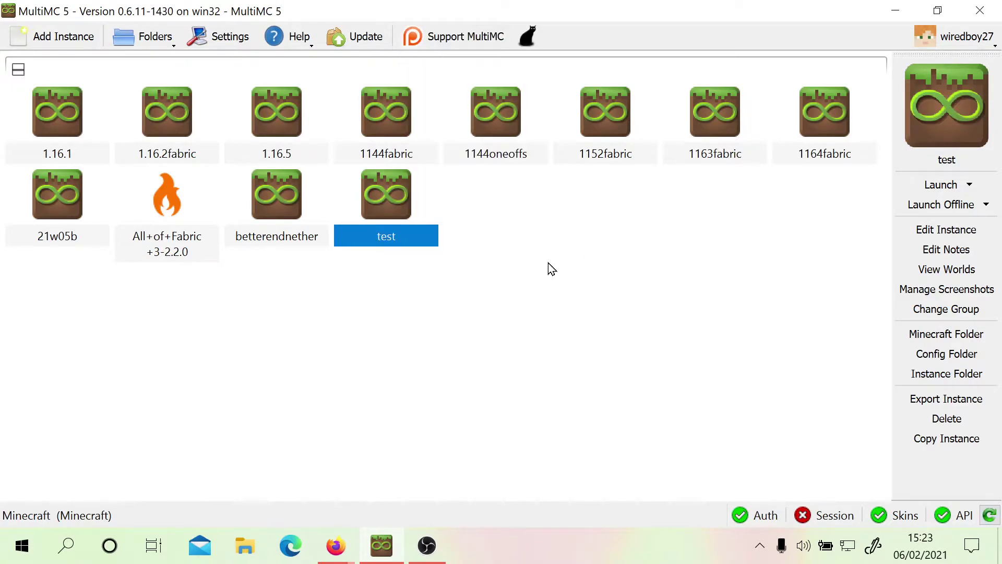
# Open the test instance for editing and view its version and loader mods pages
pyautogui.rightClick(386, 201)
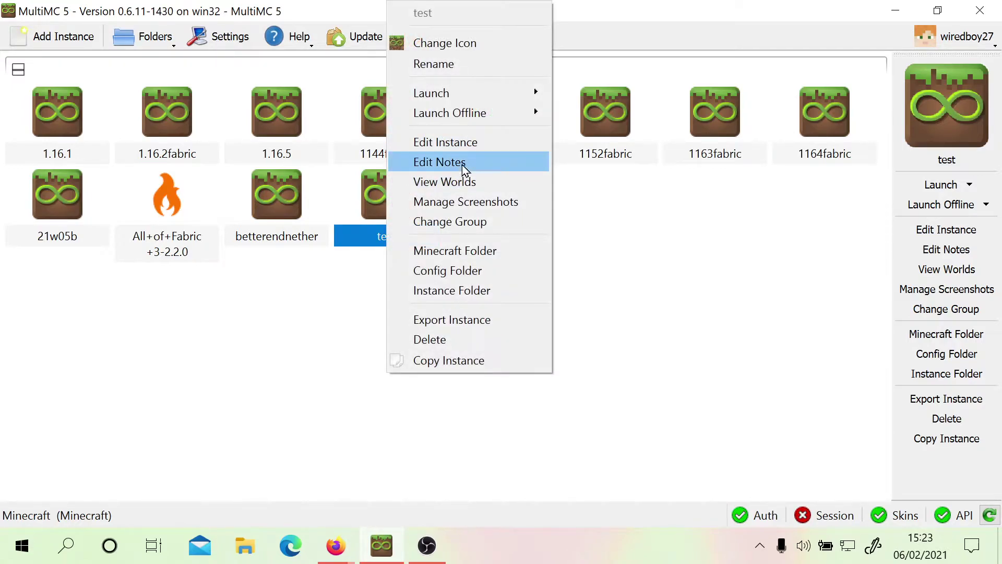
pyautogui.click(460, 142)
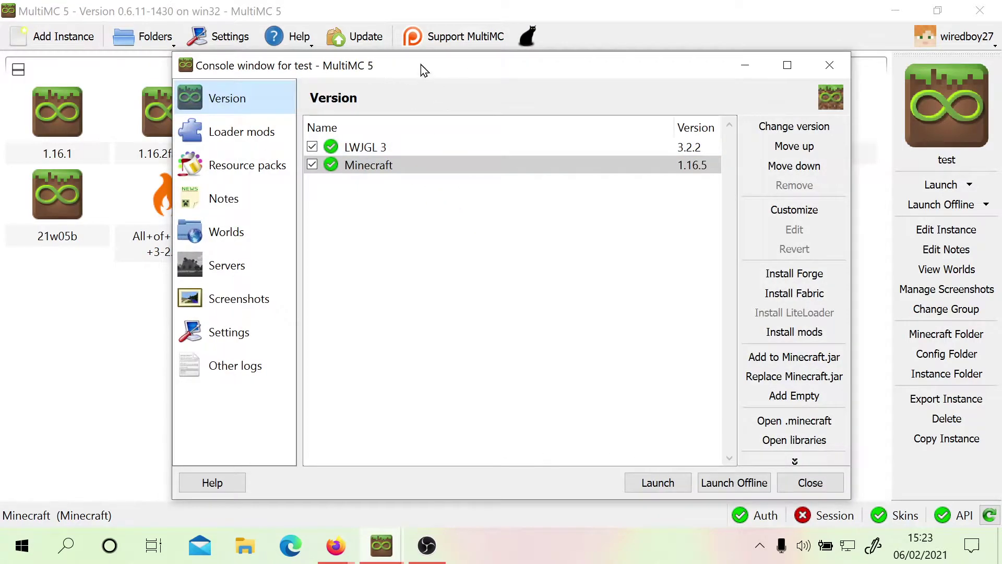
pyautogui.moveTo(420, 64); pyautogui.dragTo(366, 64)
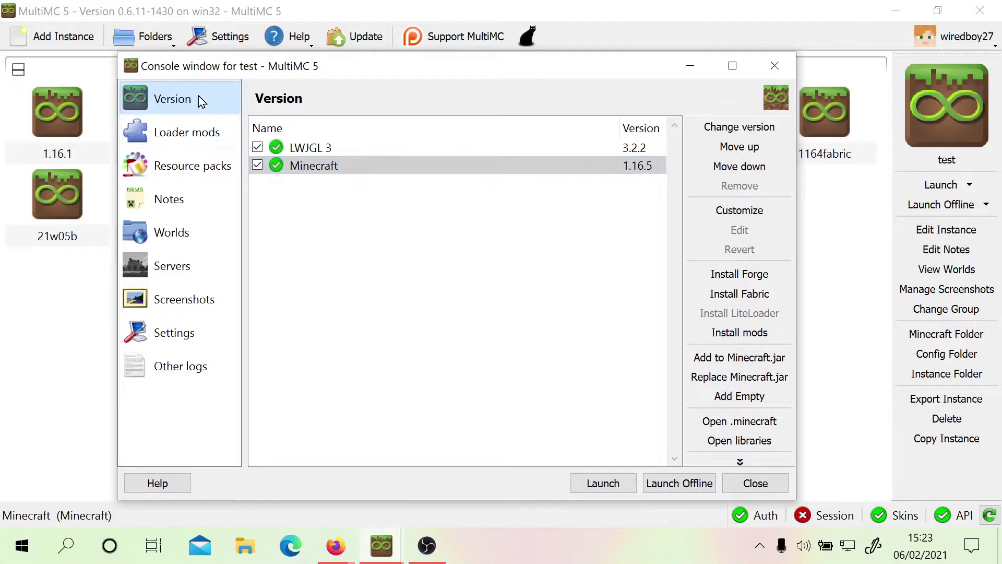
pyautogui.click(203, 137)
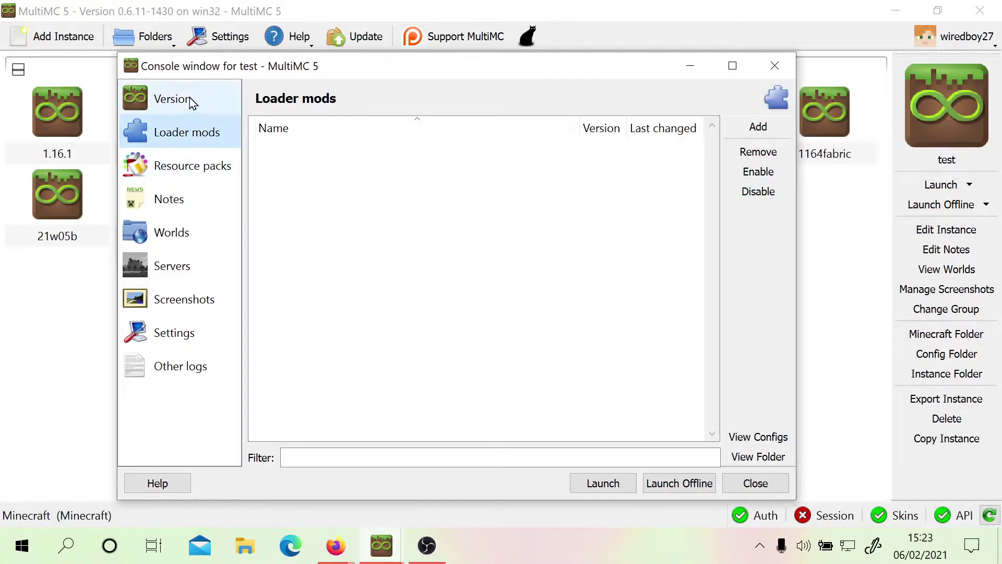
pyautogui.click(192, 100)
pyautogui.click(178, 135)
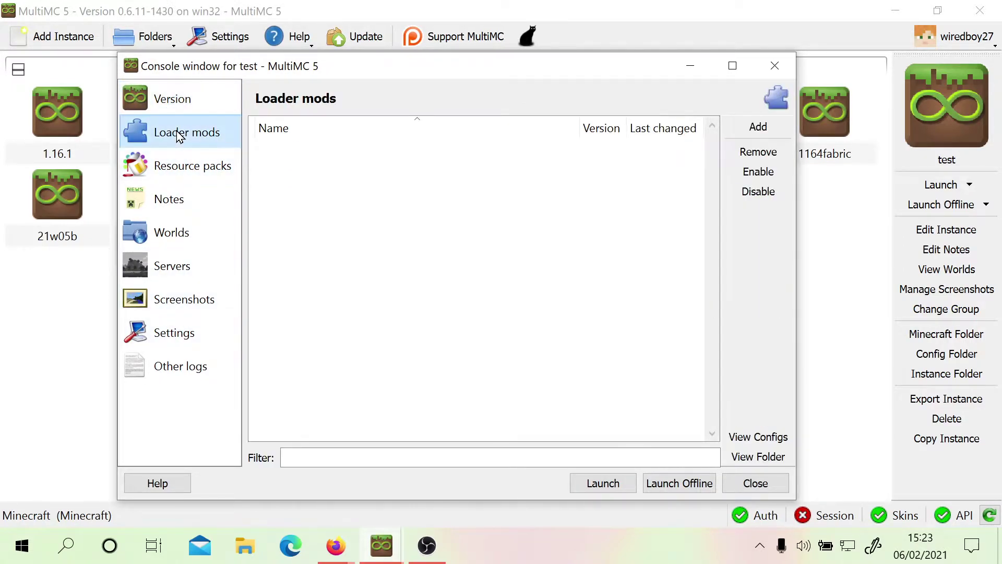
# Install Fabric Loader version 0.11.1 in the test instance from its version page
pyautogui.click(175, 98)
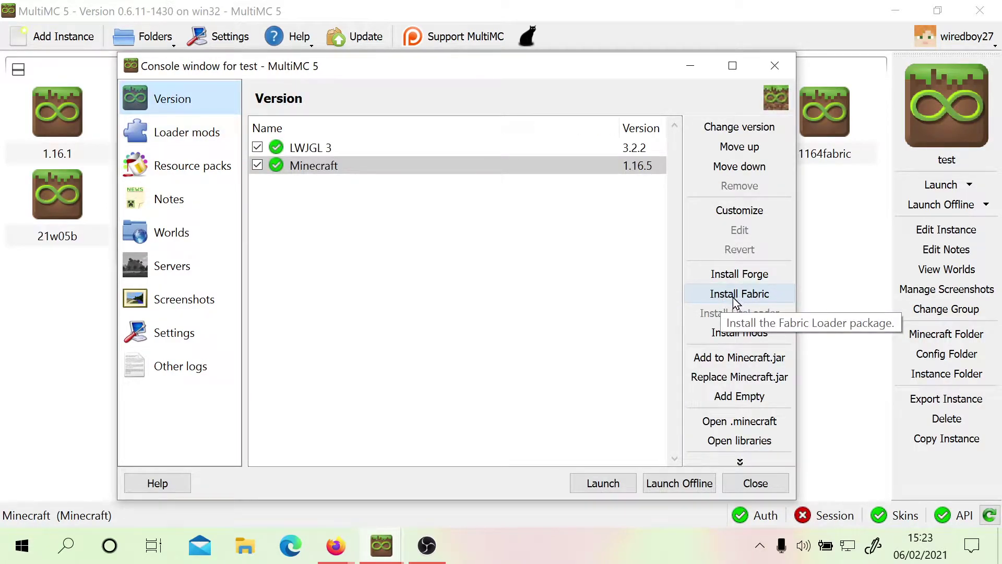
pyautogui.click(733, 295)
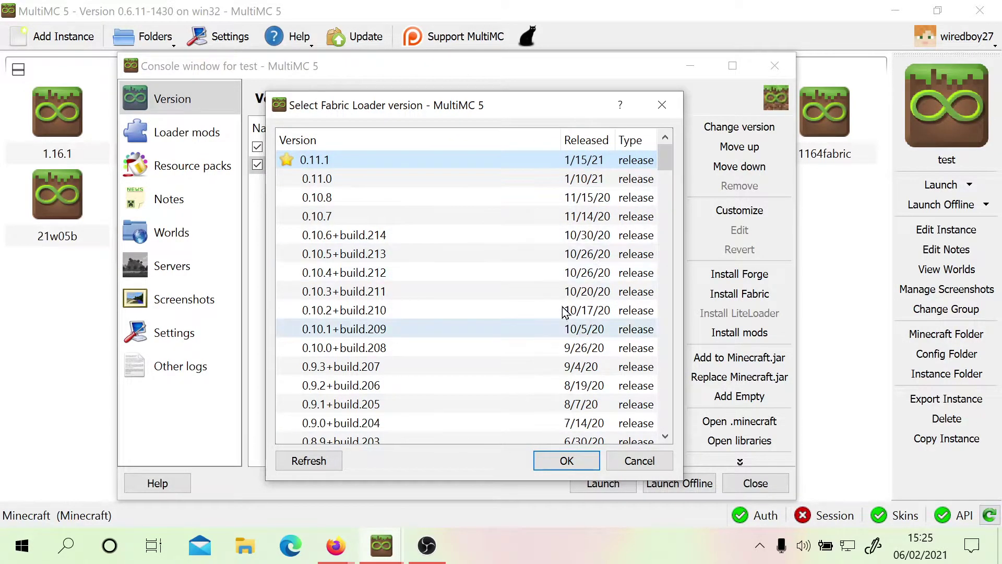
pyautogui.click(564, 461)
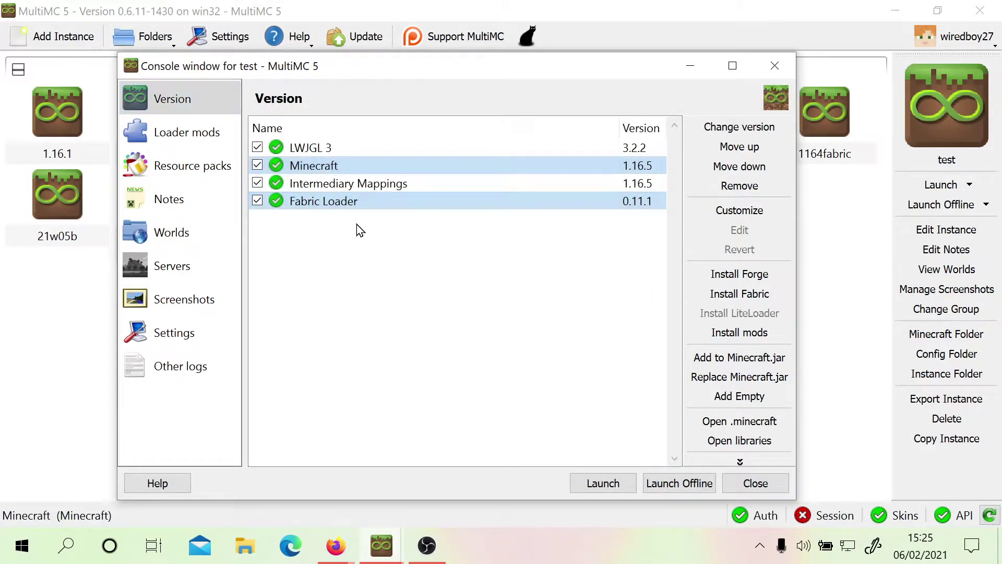
pyautogui.click(336, 183)
pyautogui.click(342, 164)
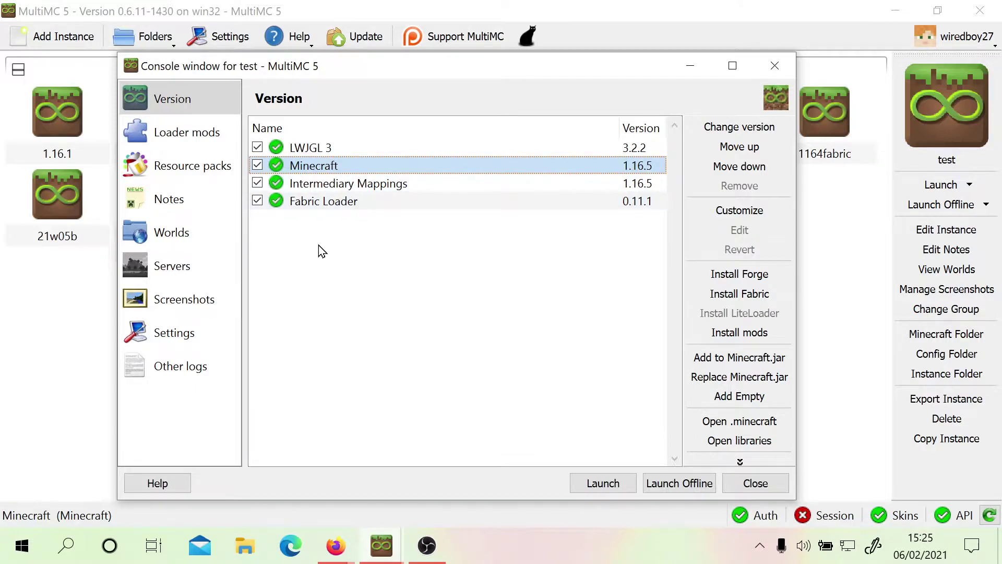
# Check the Fabric Loader entry in the test instance's version list and switch to the Fabric API CurseForge page in Firefox
pyautogui.click(171, 136)
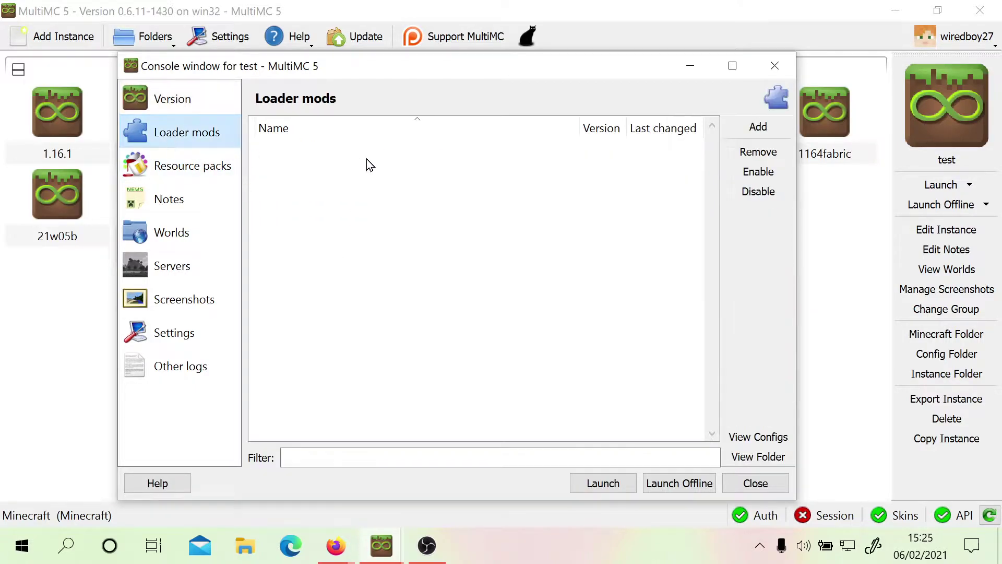
pyautogui.click(336, 546)
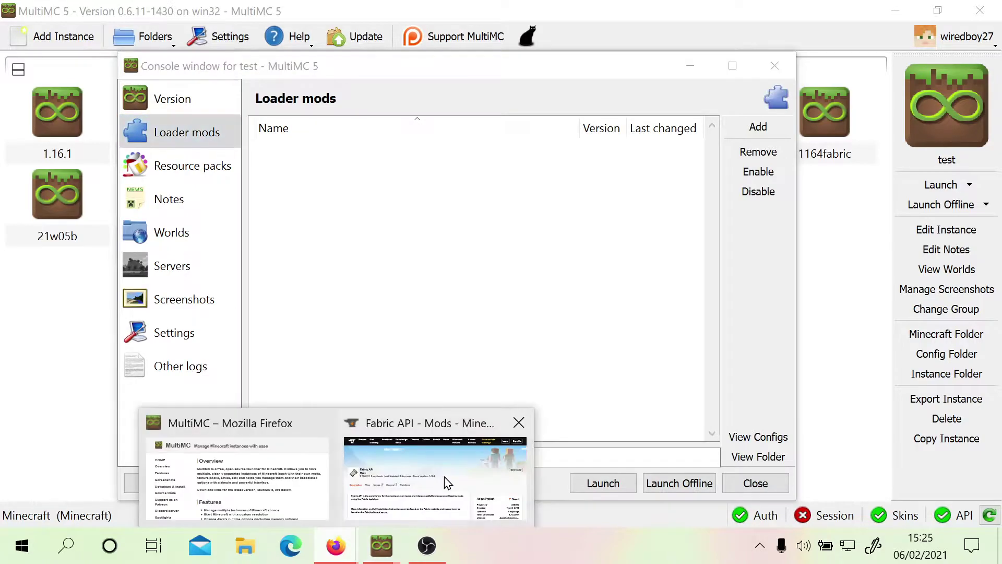
pyautogui.click(443, 480)
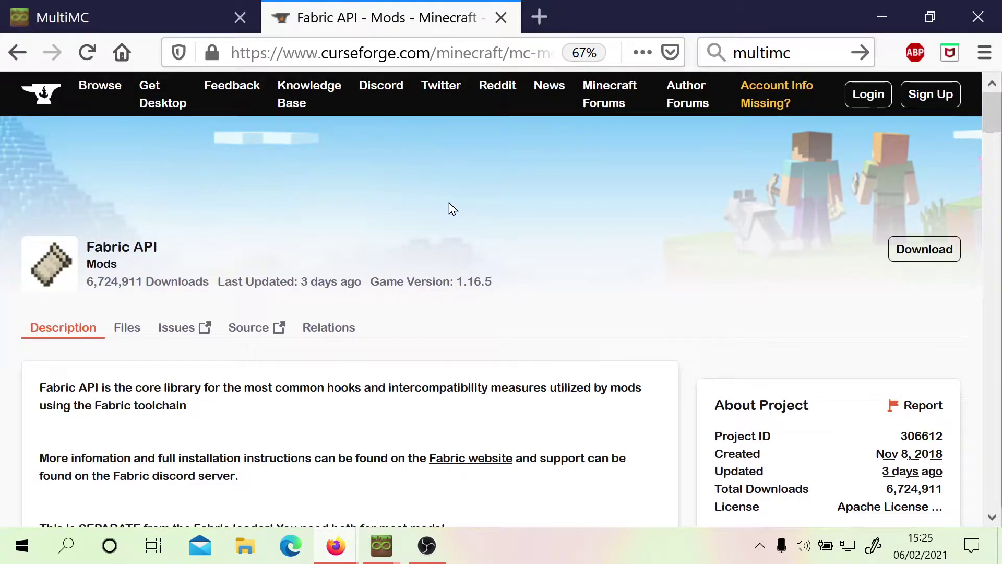
pyautogui.hotkey('alt', 'Tab')
pyautogui.click(198, 97)
pyautogui.click(306, 203)
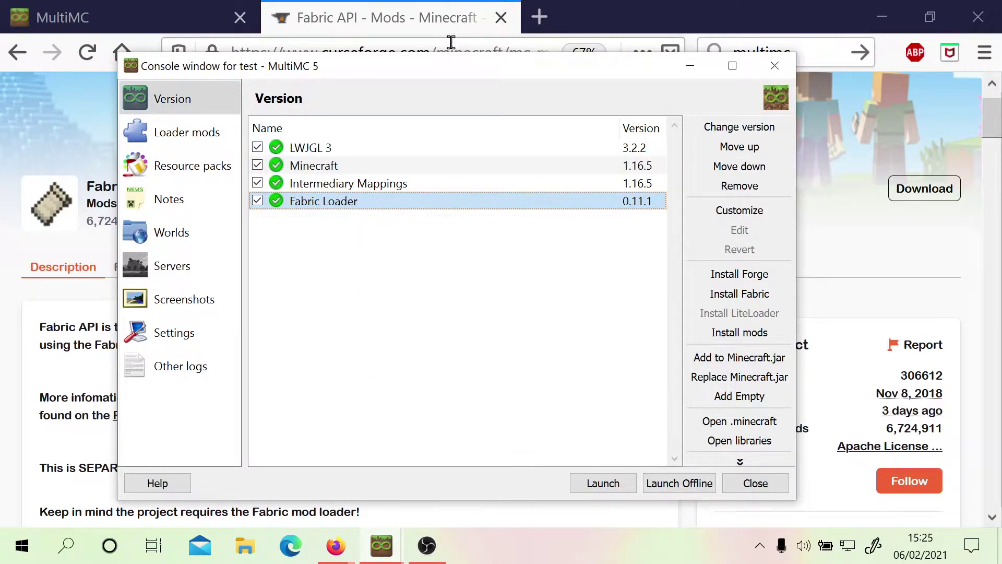
pyautogui.click(374, 20)
pyautogui.scroll(5, 377, 101)
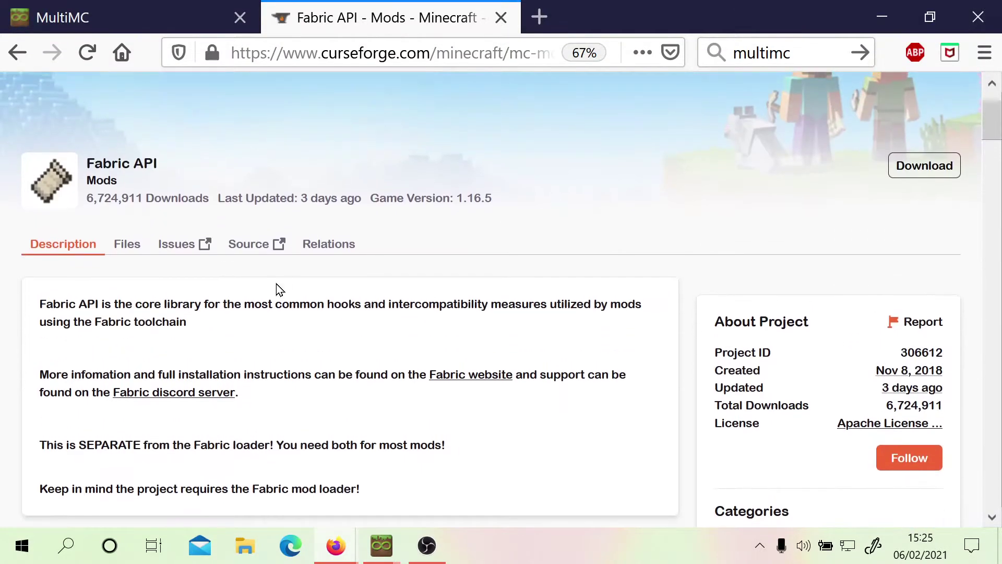
# Open the details of the [1.16.5] Fabric API 0.30.0 file from the mod's recent files list
pyautogui.click(132, 249)
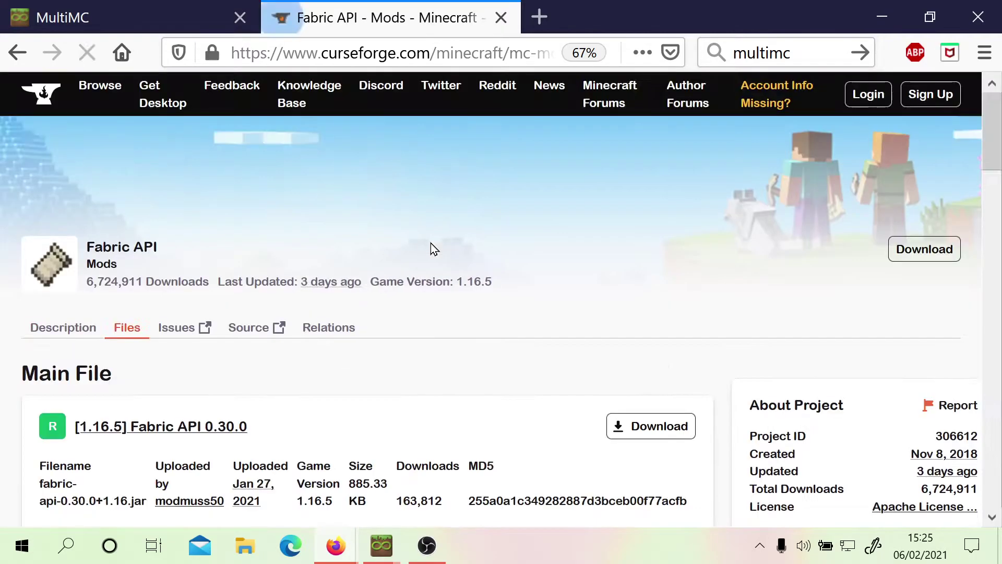
pyautogui.scroll(-5, 431, 245)
pyautogui.scroll(-5, 430, 245)
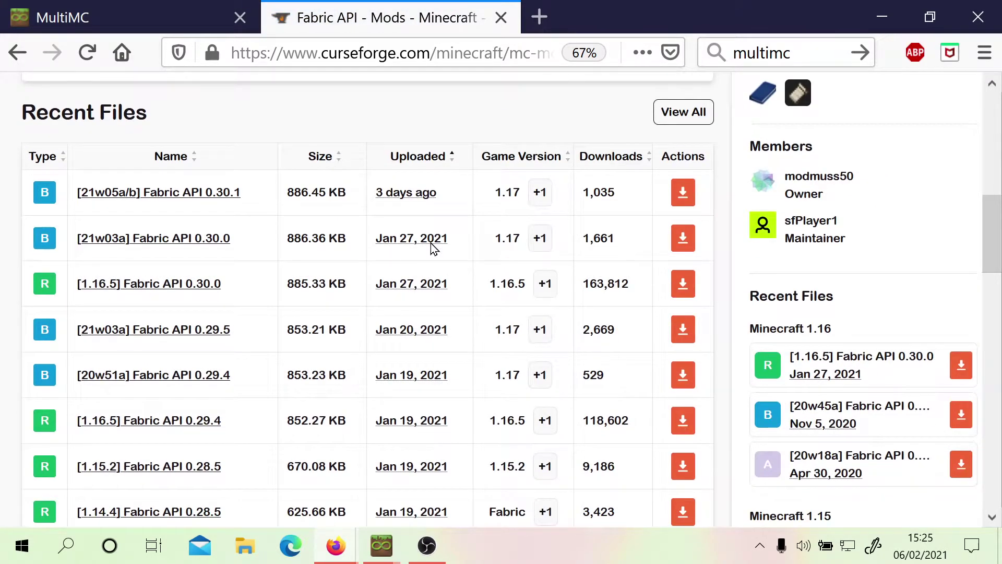
pyautogui.scroll(-1, 432, 249)
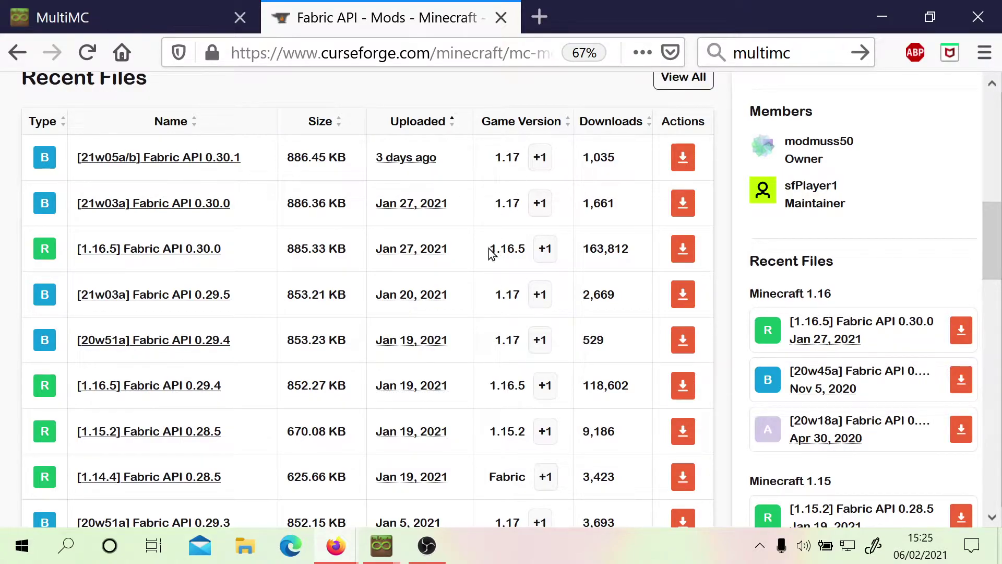
pyautogui.moveTo(488, 249); pyautogui.dragTo(564, 253)
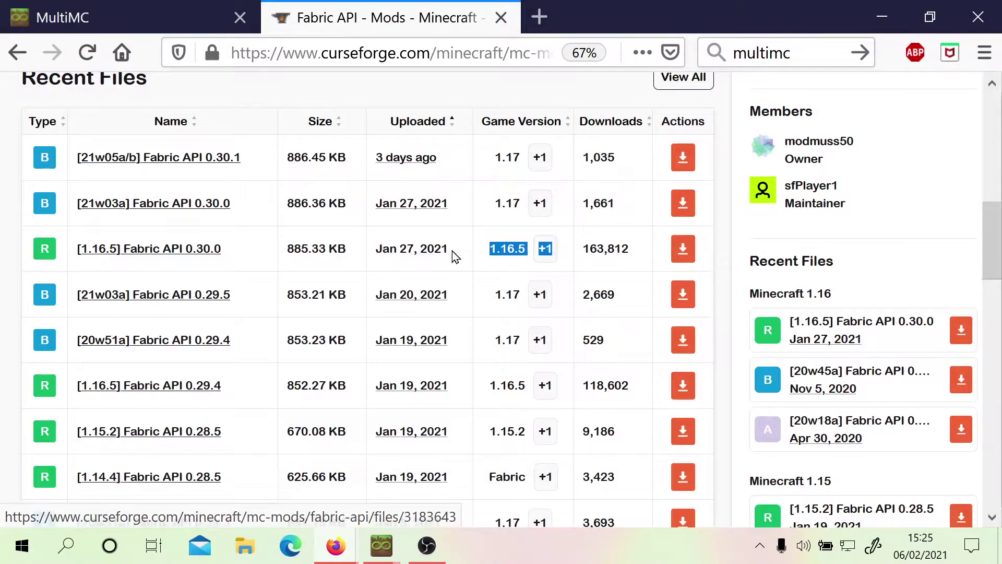
pyautogui.click(506, 253)
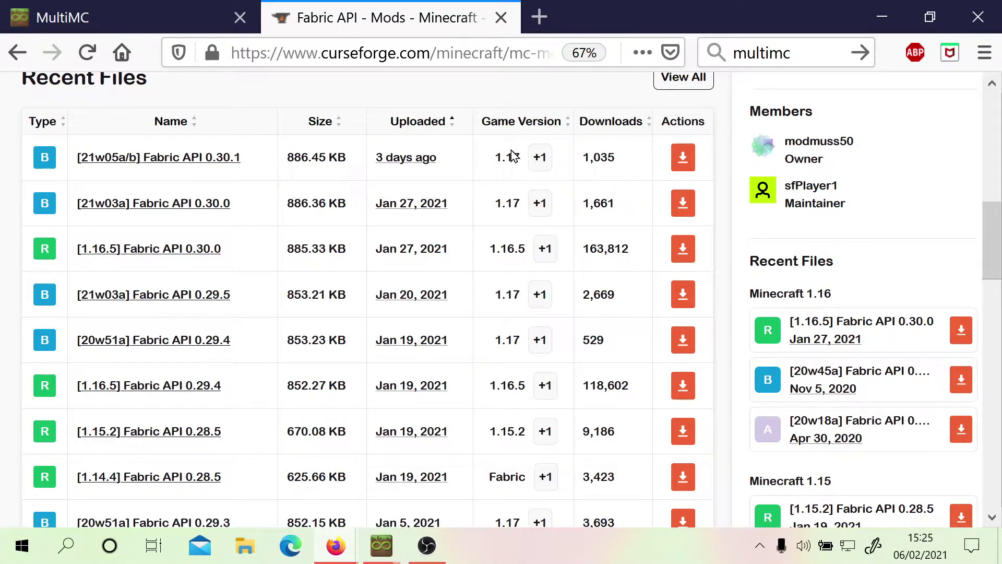
pyautogui.click(118, 248)
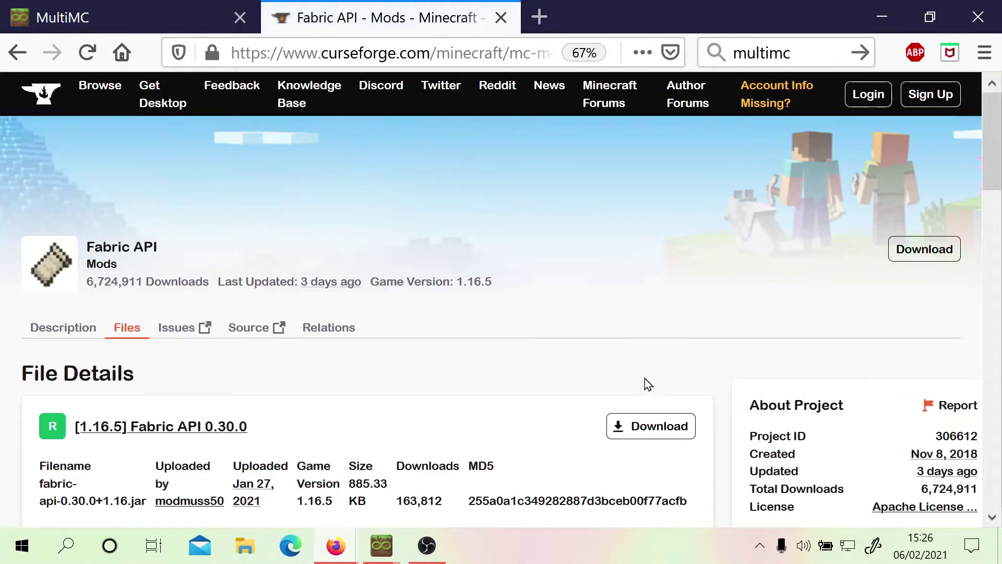
pyautogui.scroll(-5, 354, 268)
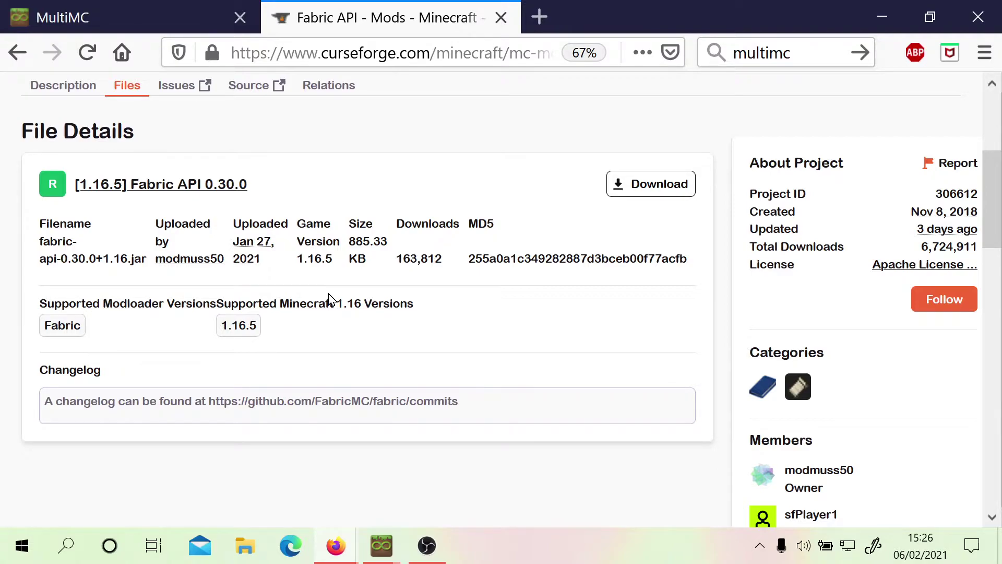
# Reopen the Modrinth mods page, look through its Fabric mod listing and filter categories, and close the page
pyautogui.hotkey('ctrl', 'shift', 't')
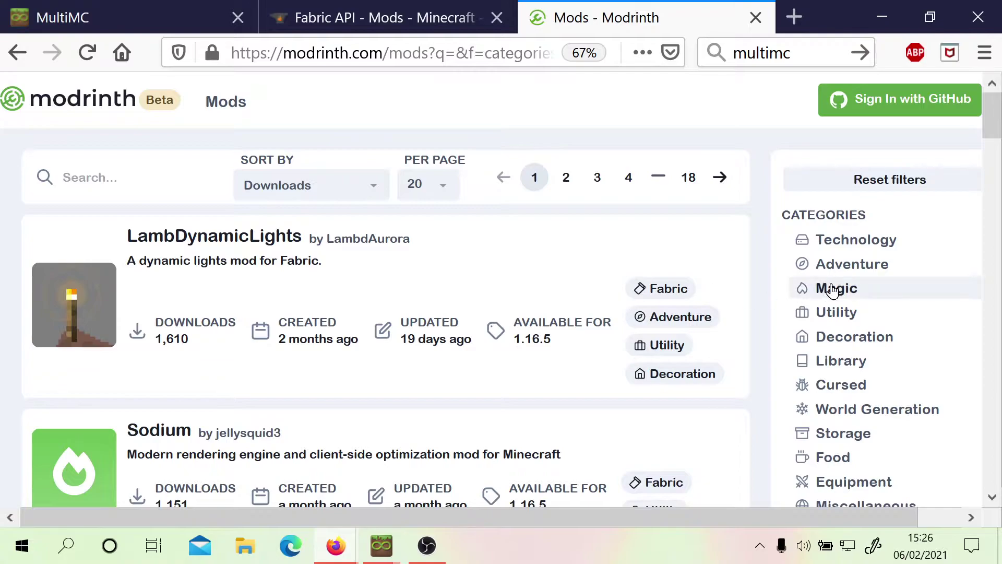
pyautogui.scroll(-5, 701, 262)
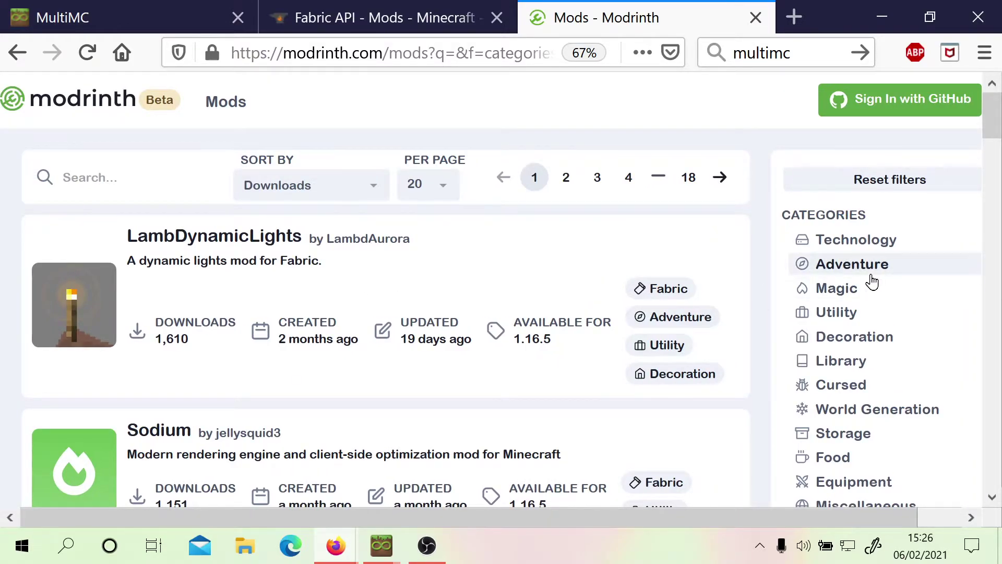
pyautogui.scroll(-2, 870, 277)
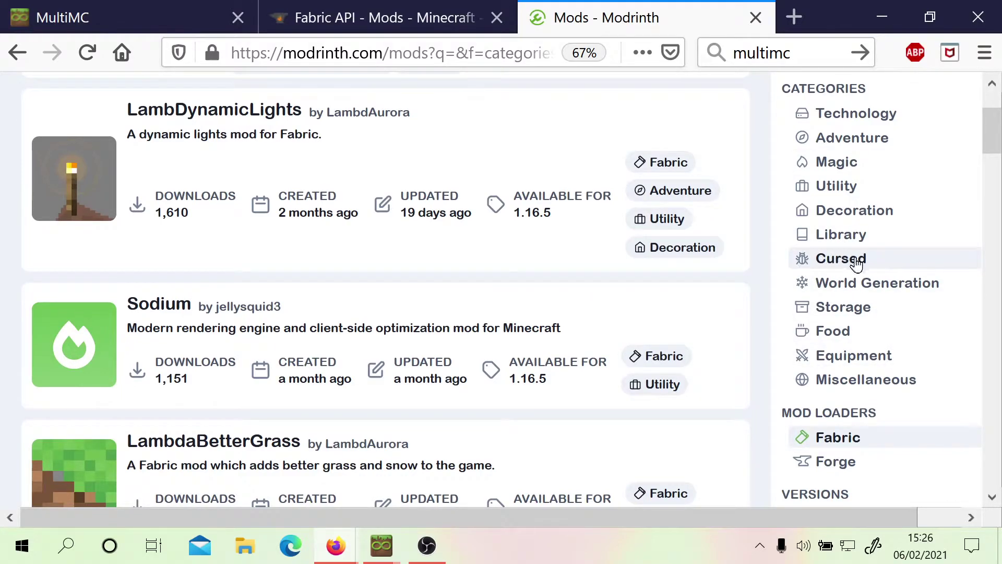
pyautogui.scroll(2, 202, 245)
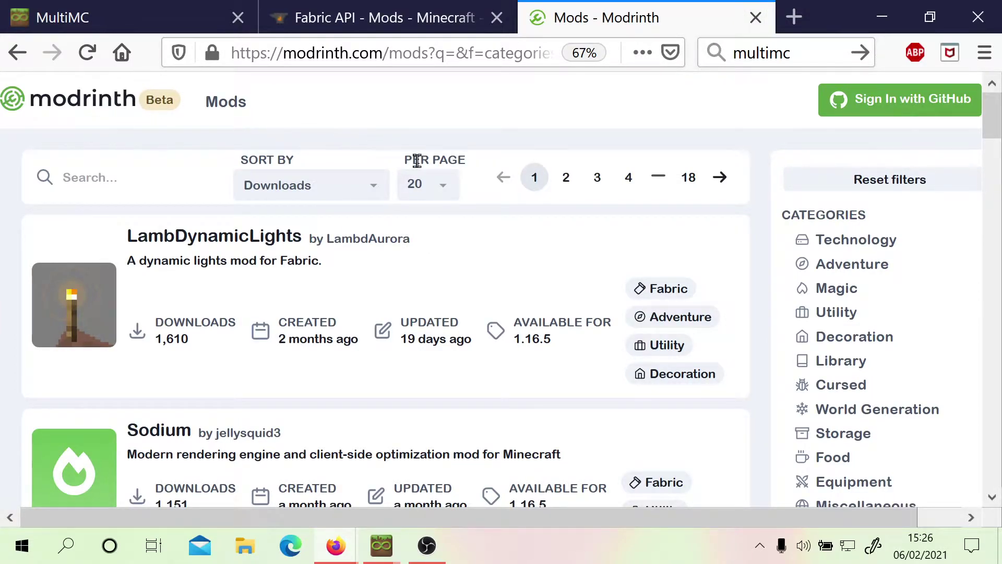
pyautogui.click(755, 19)
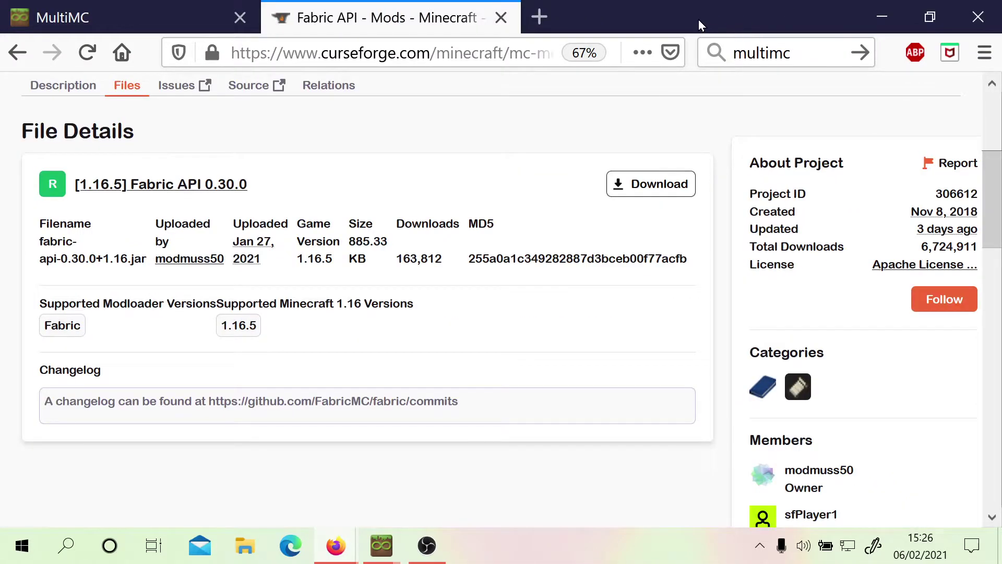
# Download the [1.16.5] Fabric API 0.30.0 file from CurseForge and save fabric-api-0.30.0+1.16.jar
pyautogui.scroll(-1, 452, 350)
pyautogui.scroll(1, 452, 348)
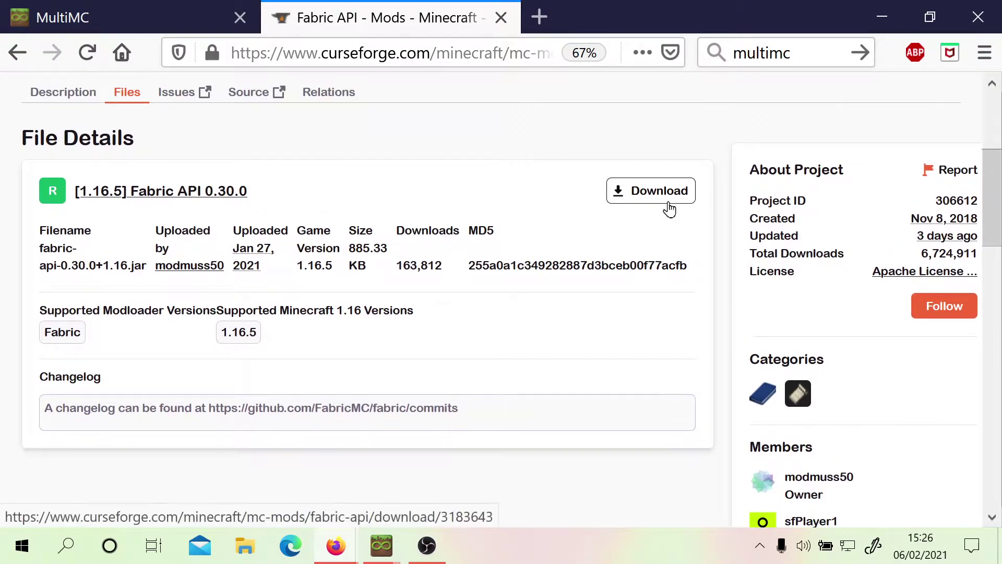
pyautogui.click(638, 204)
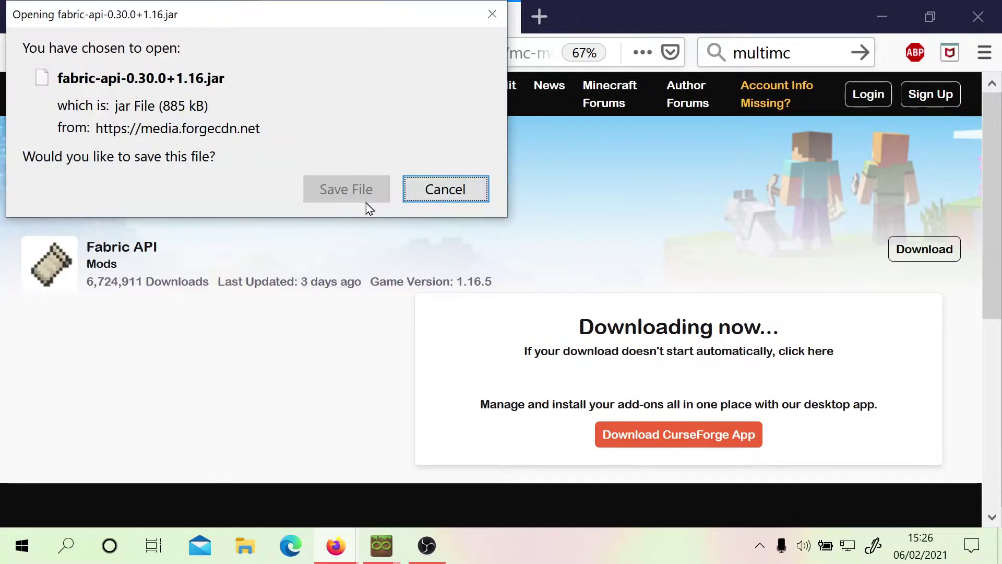
pyautogui.click(336, 189)
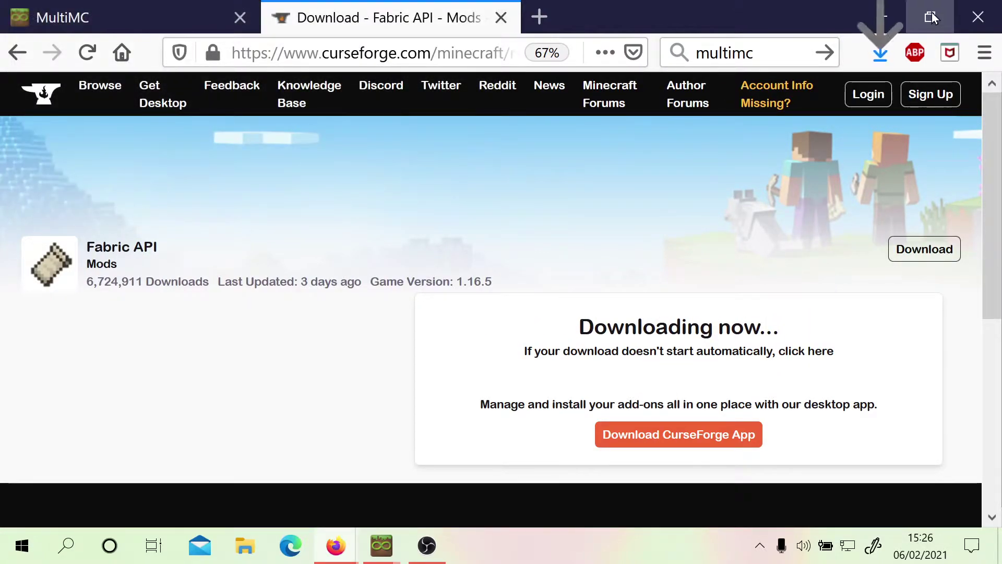
# Add the downloaded Fabric API jar from Firefox to the test instance's loader mods in MultiMC
pyautogui.click(929, 17)
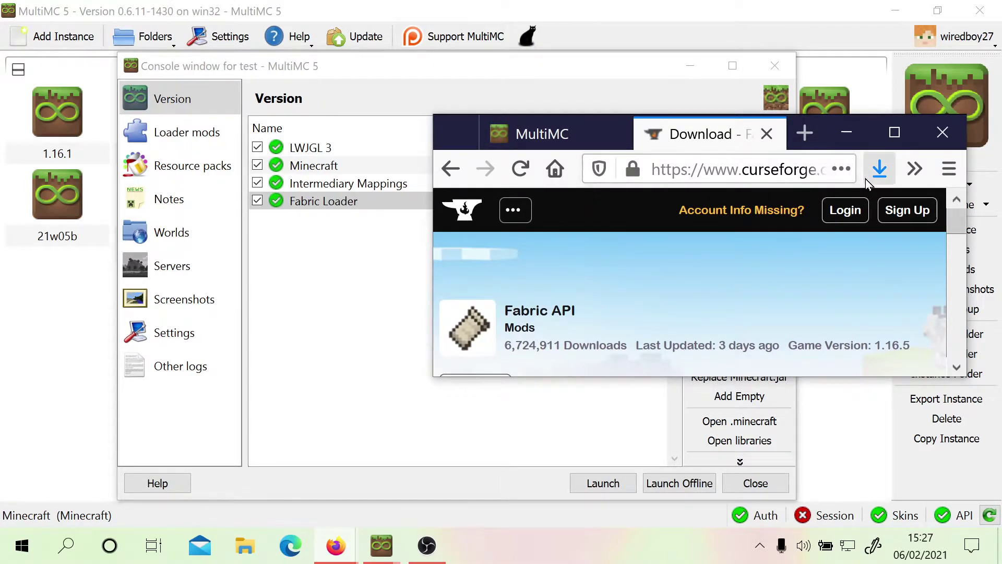
pyautogui.click(879, 168)
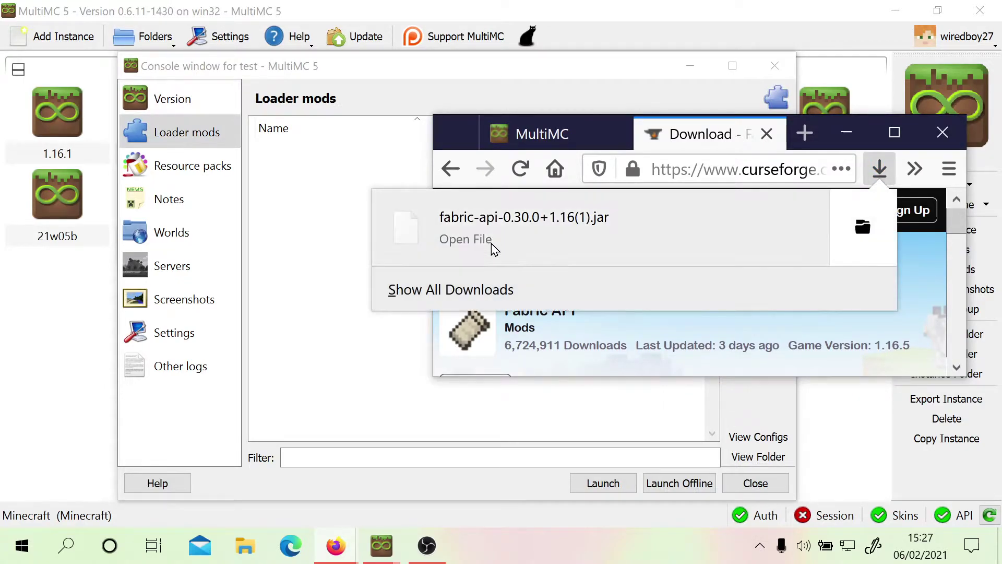
pyautogui.moveTo(541, 235); pyautogui.dragTo(318, 211)
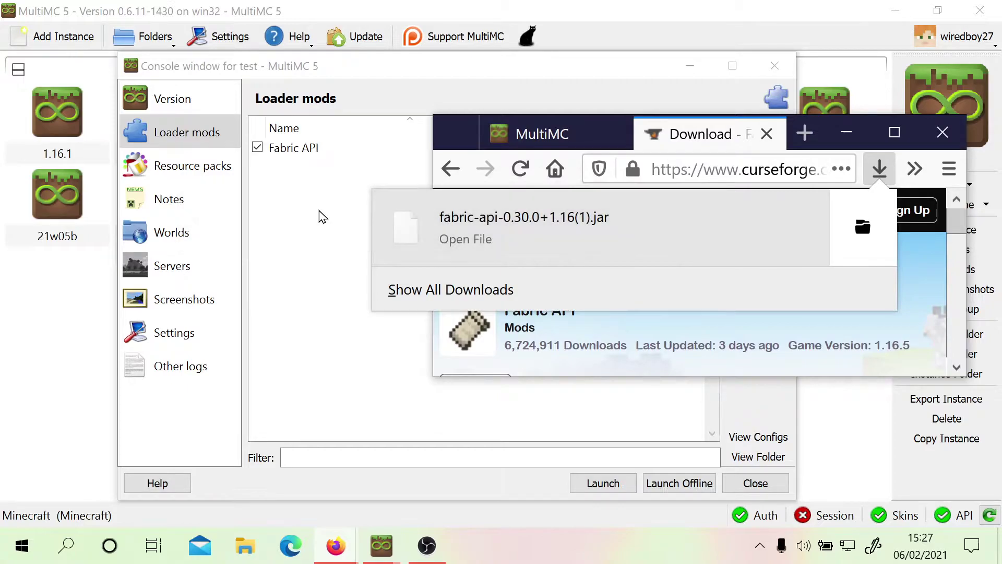
pyautogui.click(315, 257)
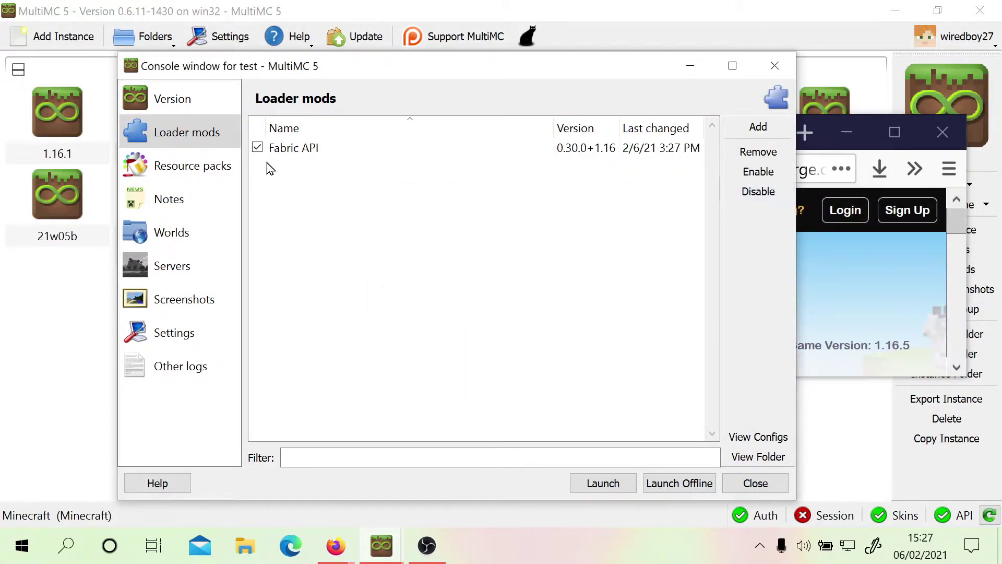
# Compare the test instance's version components with its loader mods list
pyautogui.click(186, 100)
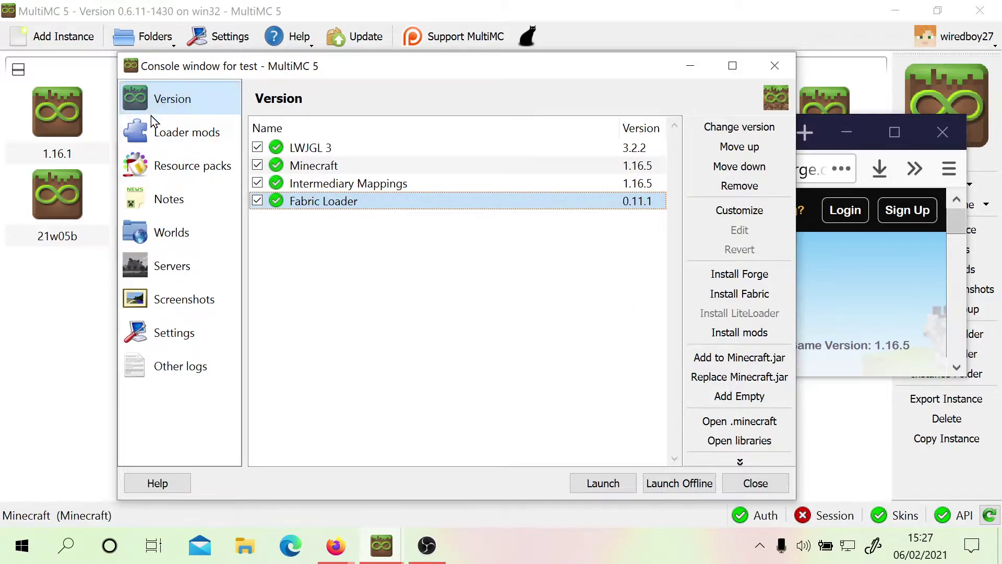
pyautogui.click(186, 132)
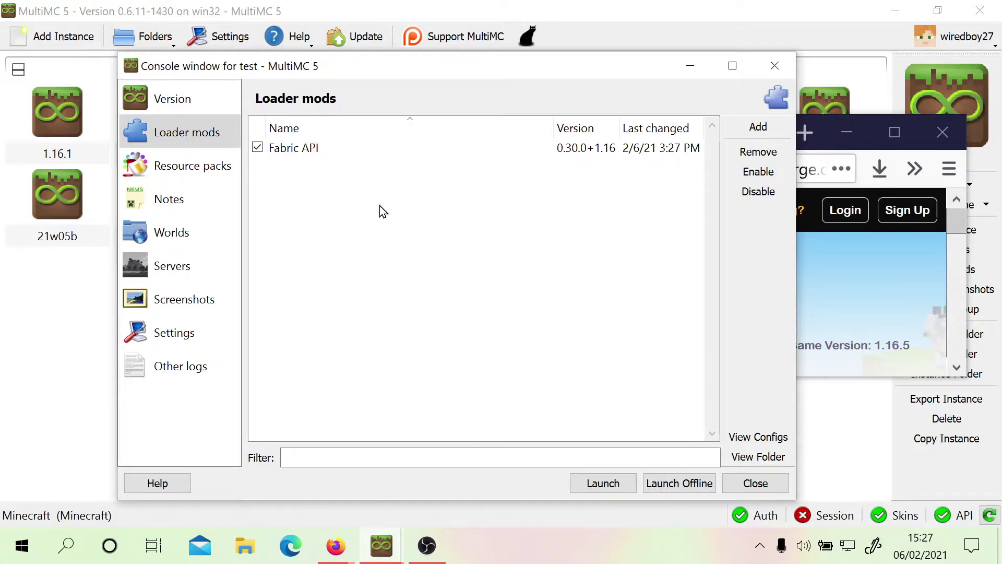
pyautogui.click(162, 97)
pyautogui.click(171, 140)
pyautogui.click(168, 101)
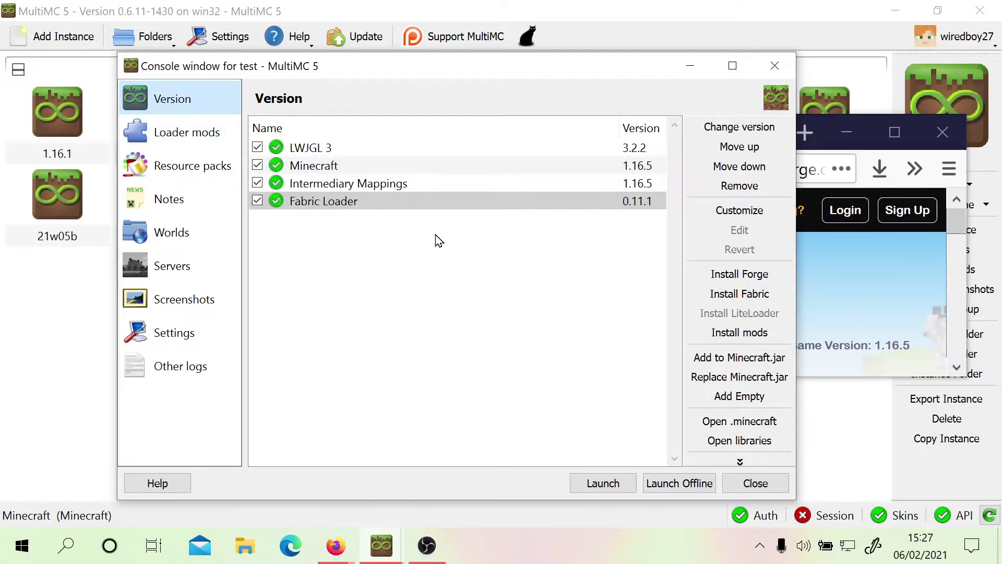
# Minimize Firefox, view the Fabric API entry's details in the test instance's loader mods, and switch back to the Firefox download page
pyautogui.click(847, 132)
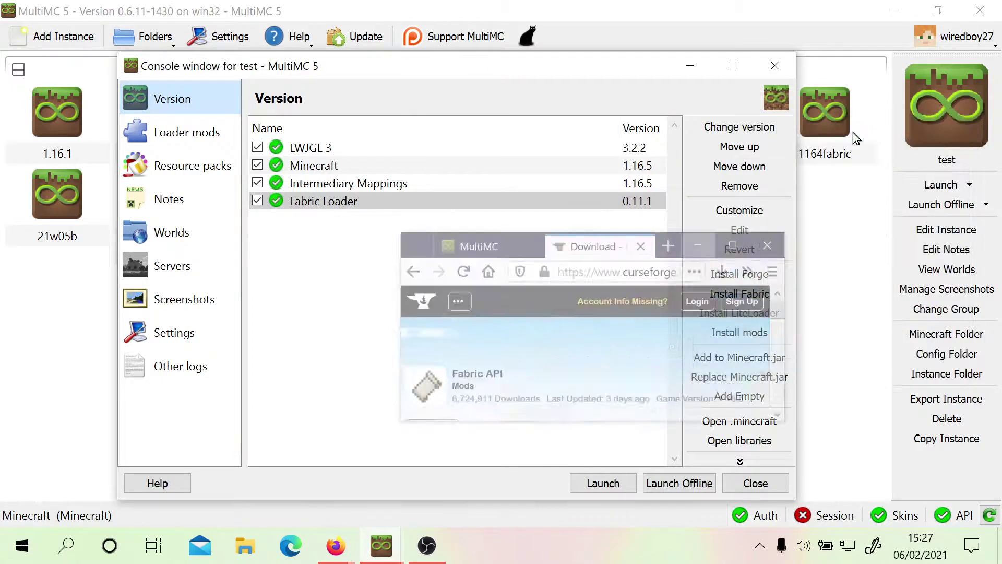
pyautogui.click(726, 340)
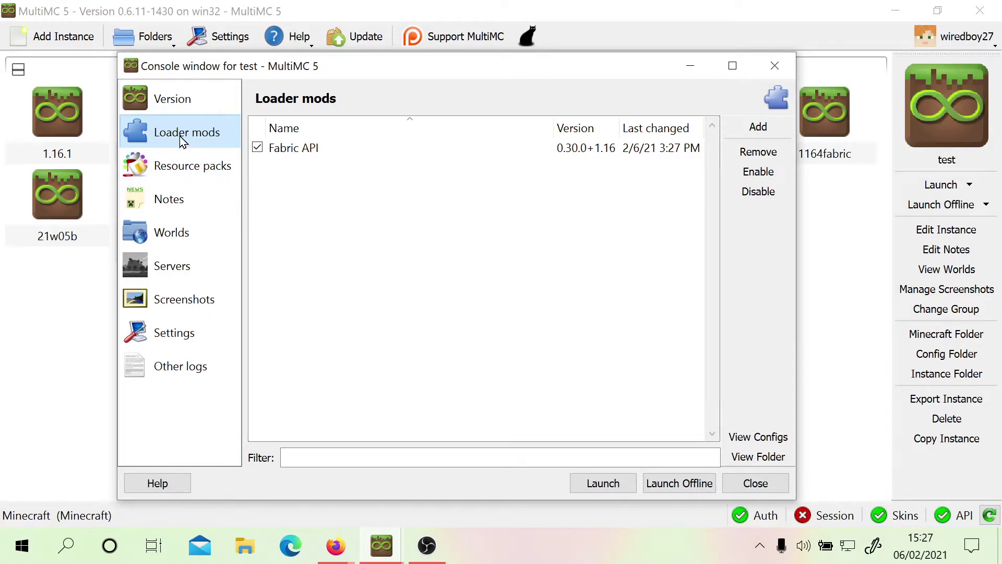
pyautogui.moveTo(405, 73); pyautogui.dragTo(392, 73)
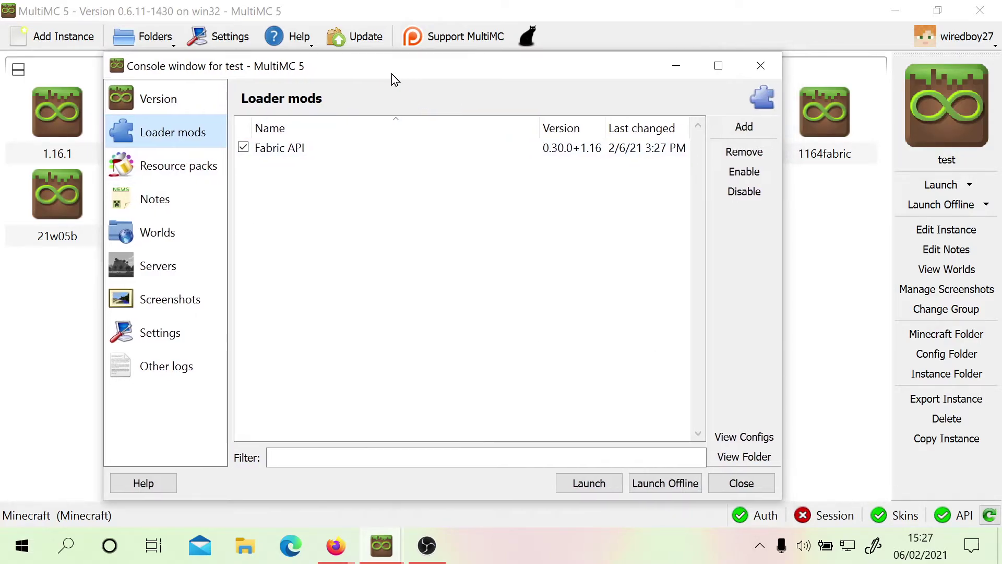
pyautogui.click(286, 146)
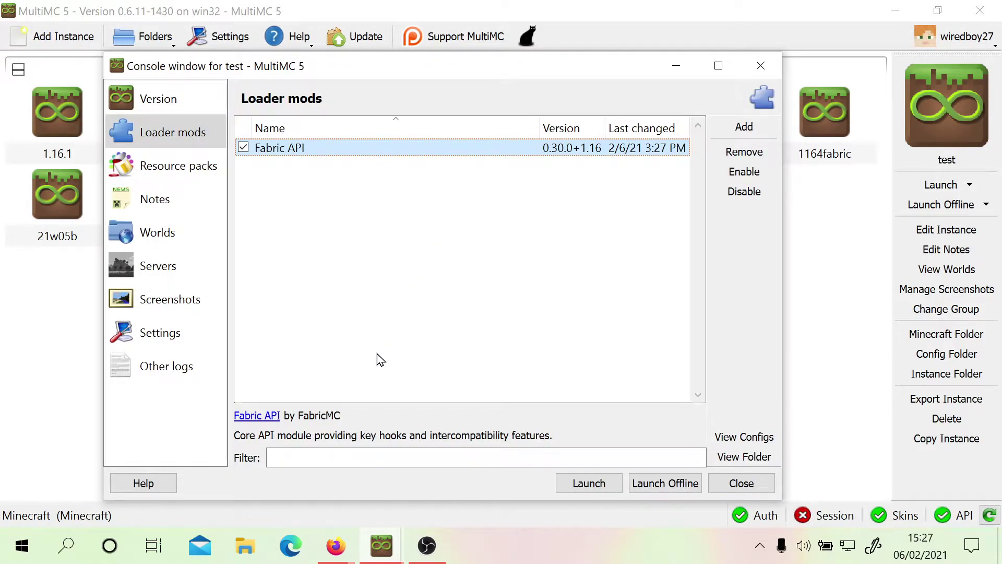
pyautogui.click(336, 553)
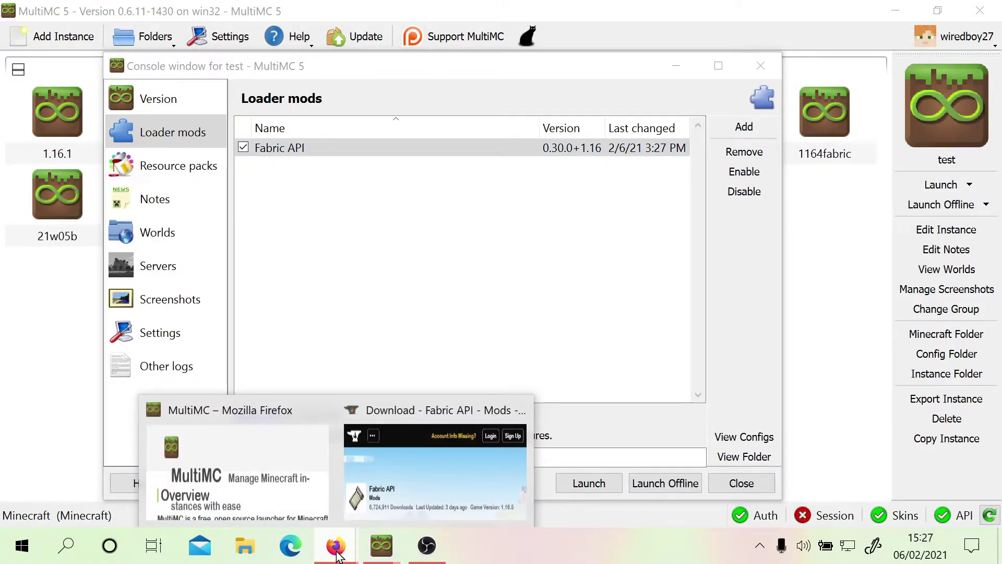
pyautogui.click(430, 475)
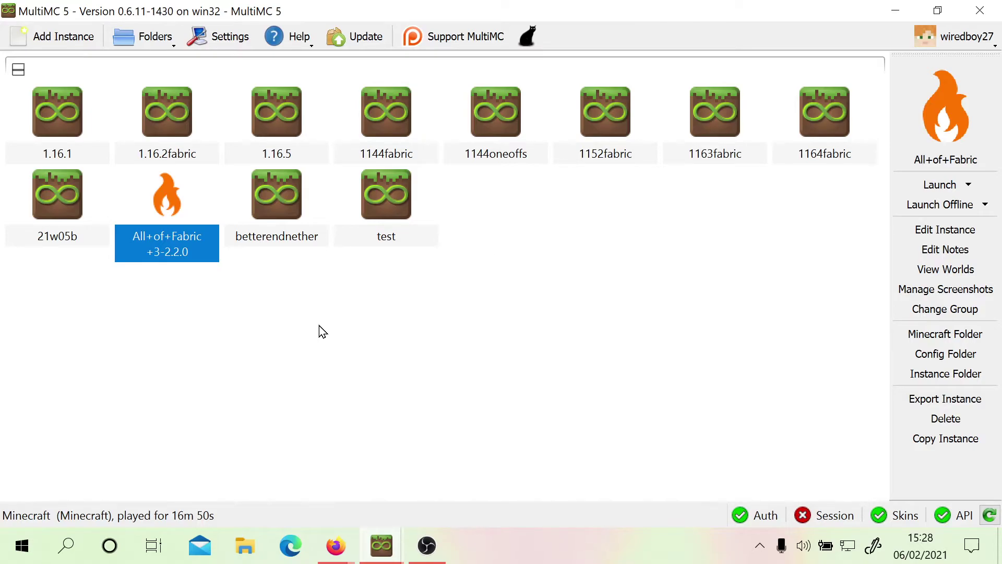
# Open the betterendnether instance for editing in MultiMC and view its version components and loader mods
pyautogui.click(266, 188)
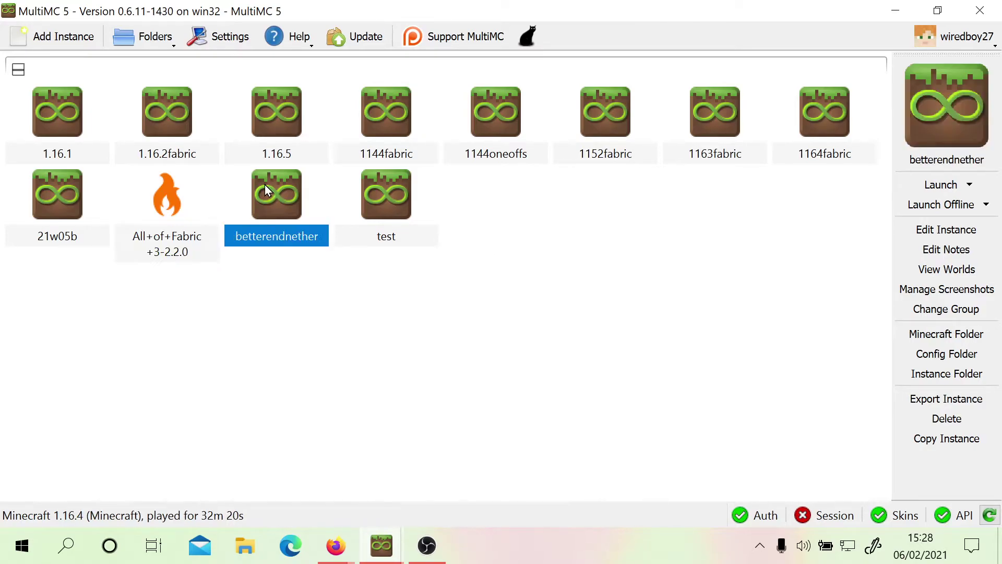
pyautogui.rightClick(286, 229)
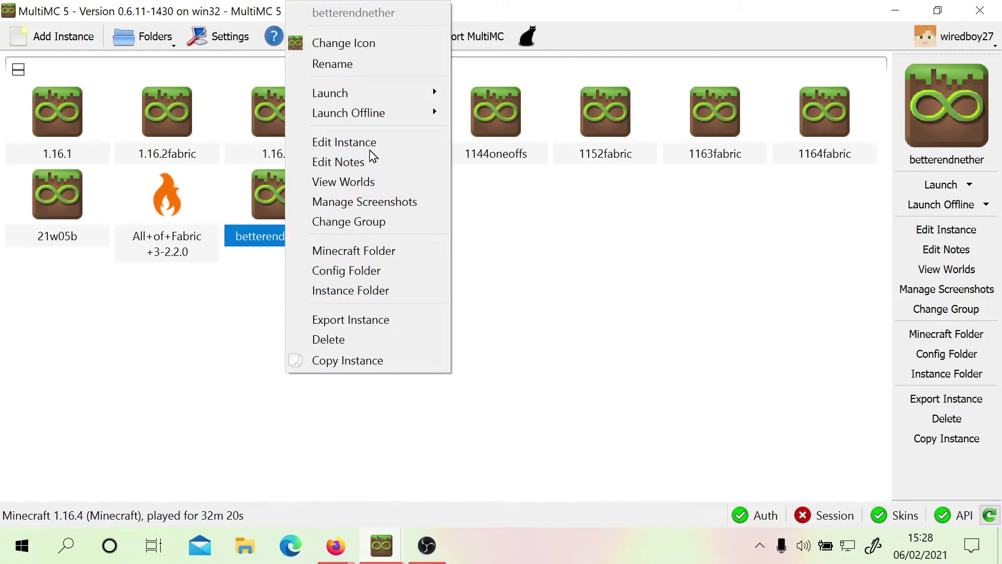
pyautogui.click(355, 142)
pyautogui.click(259, 145)
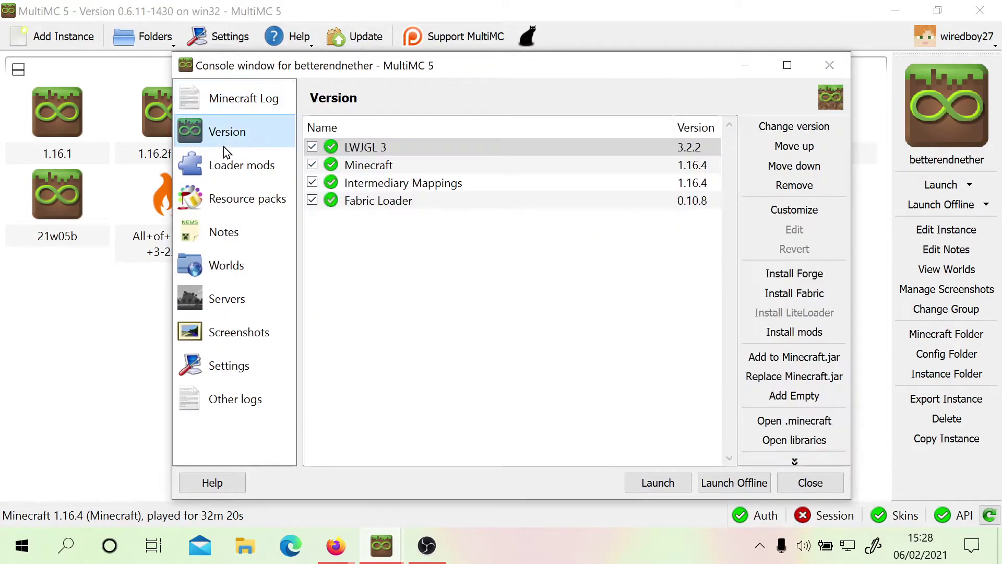
pyautogui.click(253, 173)
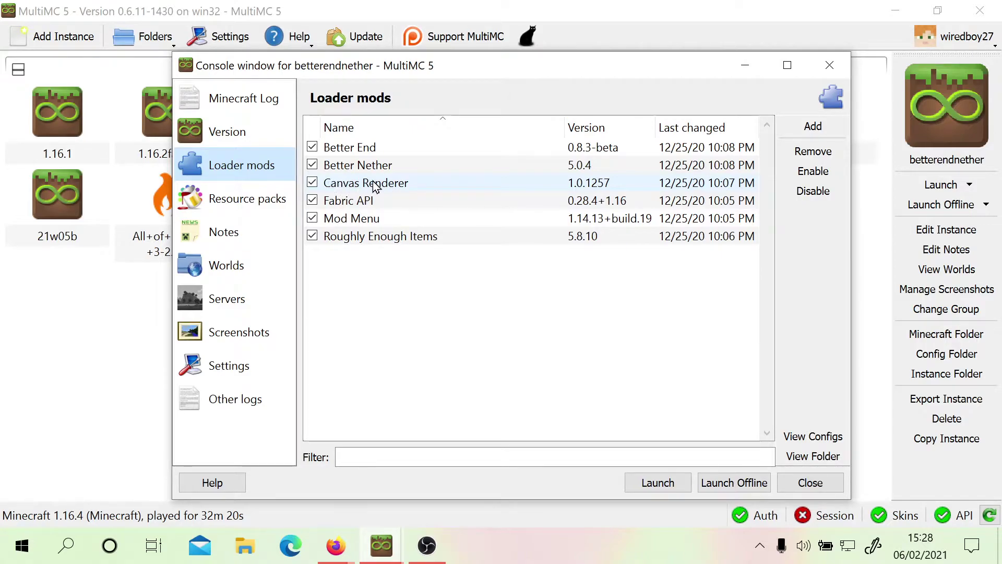
# View the Better End, Better Nether, Canvas Renderer and Roughly Enough Items mod details, and close the betterendnether instance window
pyautogui.click(342, 153)
pyautogui.click(343, 166)
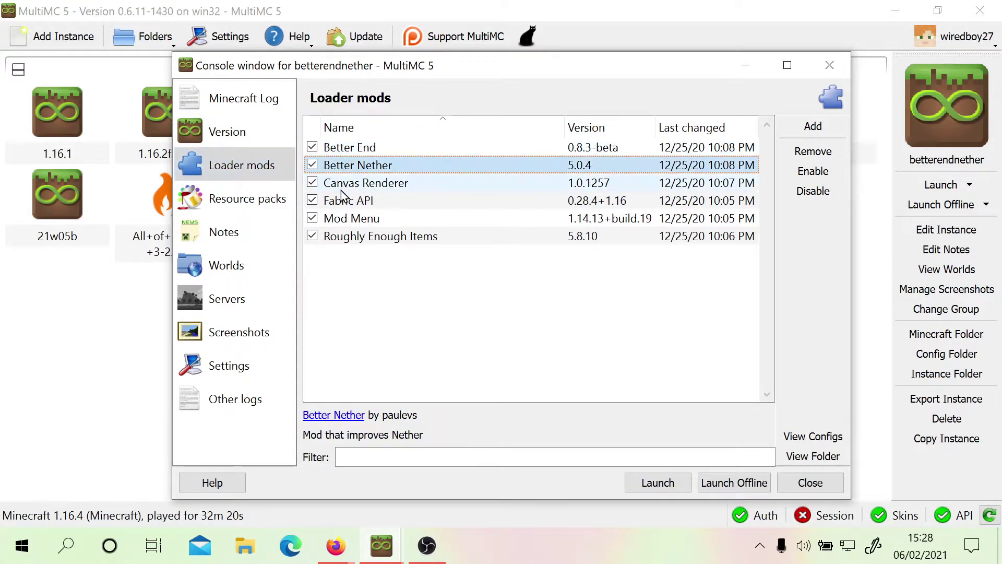
pyautogui.click(345, 184)
pyautogui.click(378, 241)
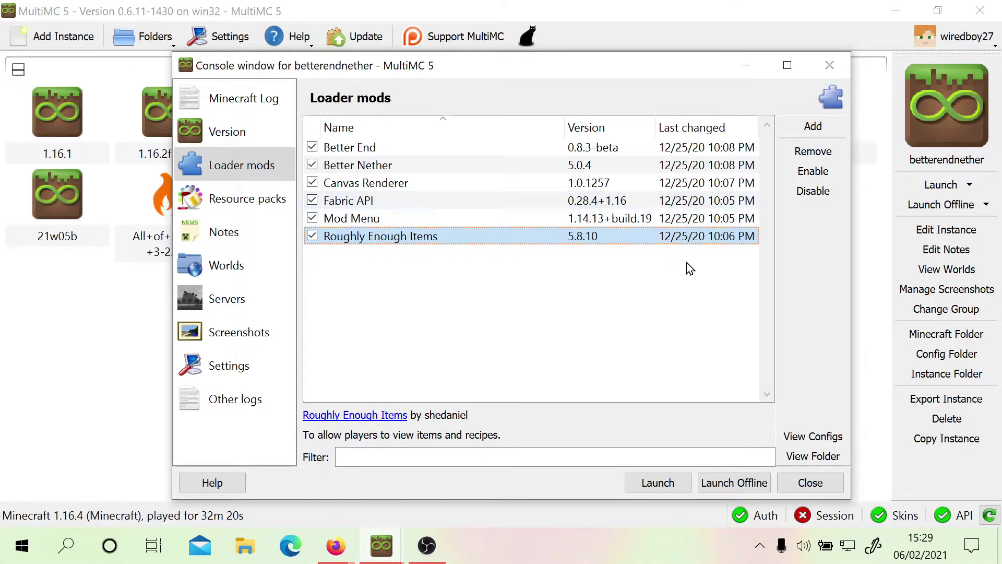
pyautogui.click(830, 65)
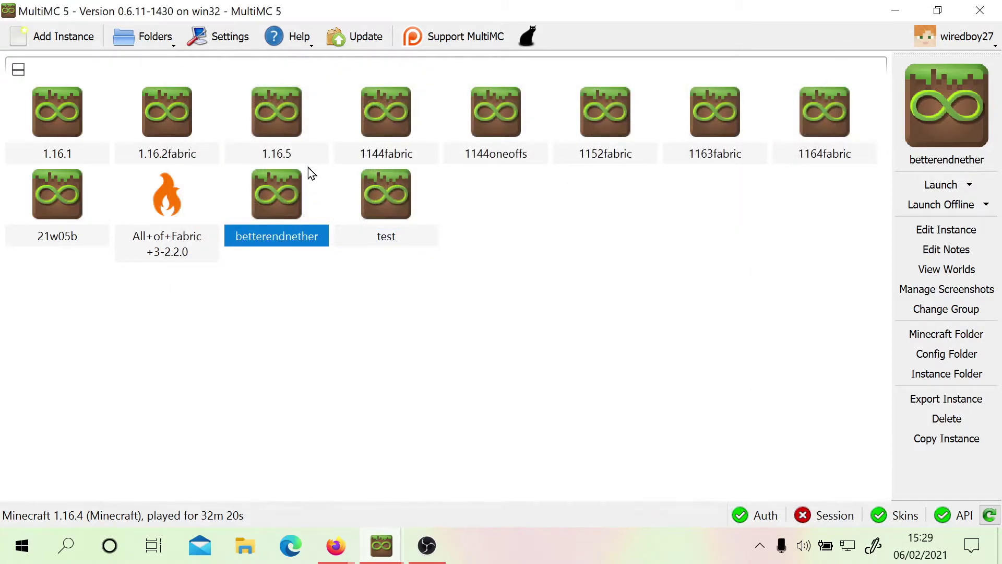
# Open the 1.16.5 instance for editing and show its loader mods list
pyautogui.click(276, 119)
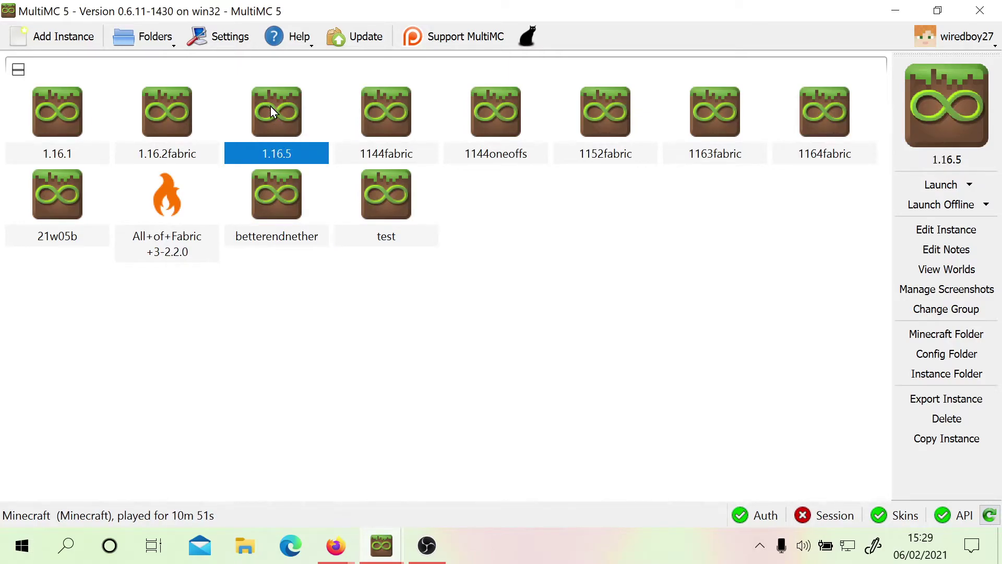
pyautogui.rightClick(270, 105)
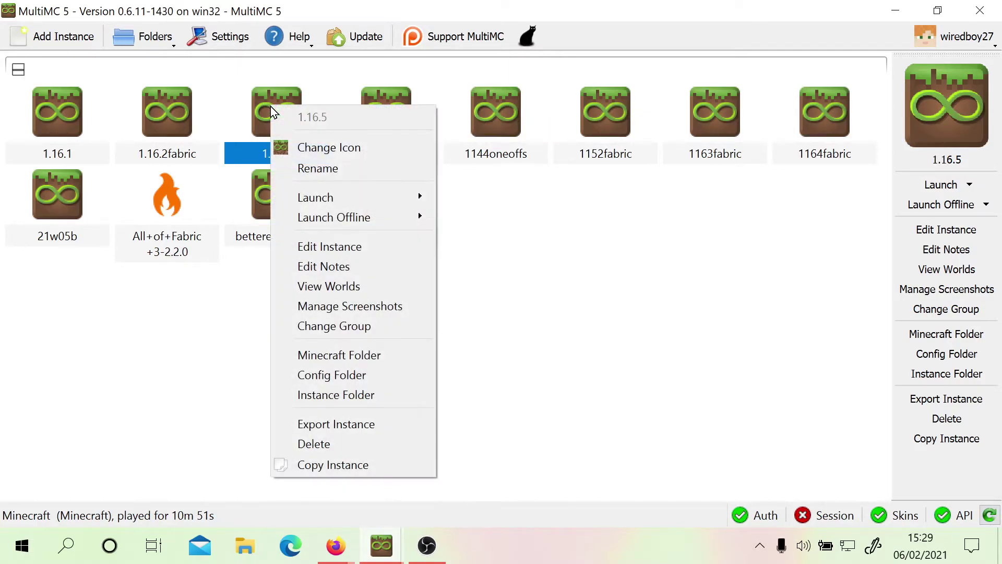
pyautogui.click(333, 246)
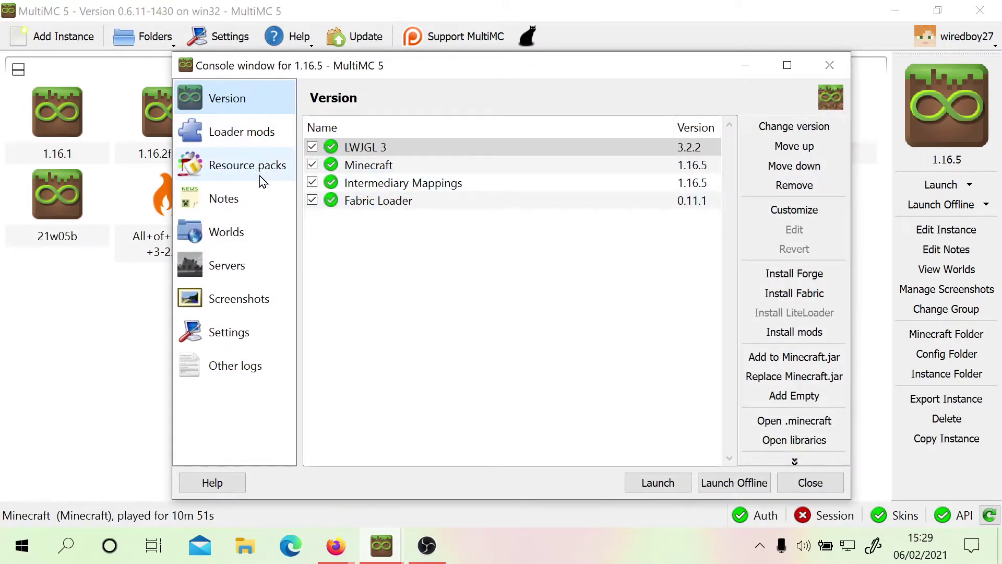
pyautogui.click(235, 132)
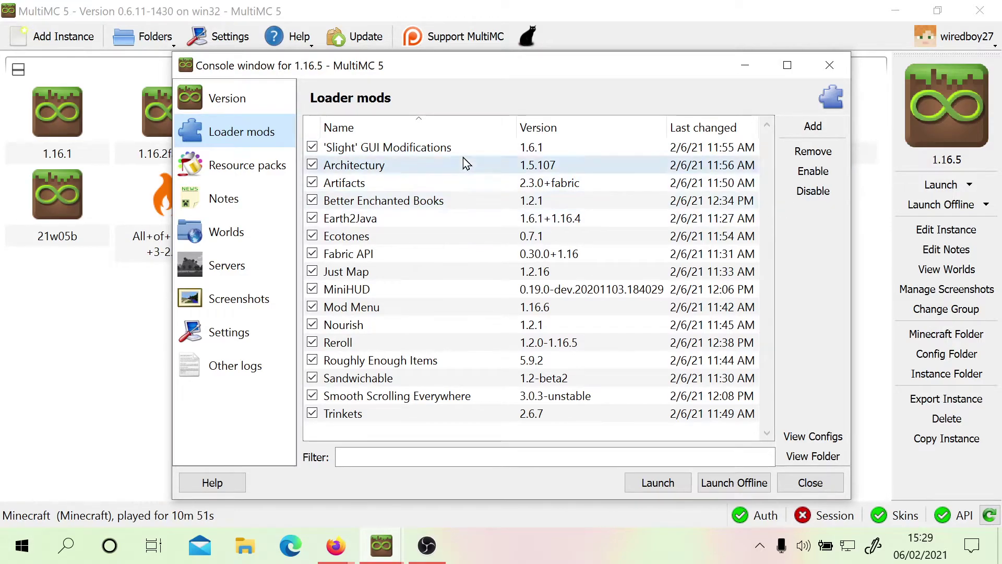
# Enlarge the 1.16.5 instance window and view the details of the Smooth Scrolling Everywhere and Roughly Enough Items mods
pyautogui.moveTo(358, 66); pyautogui.dragTo(329, 55)
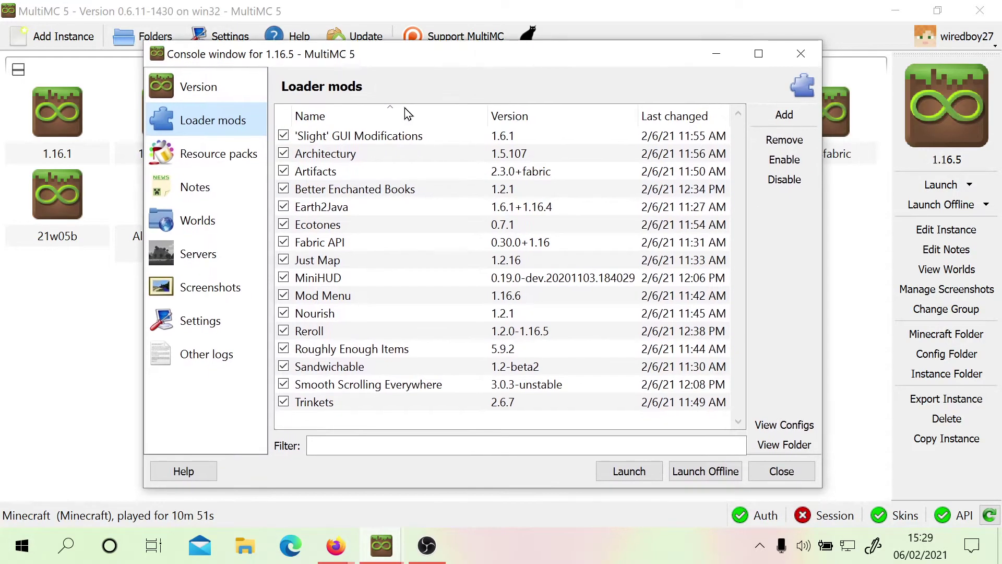
pyautogui.click(406, 347)
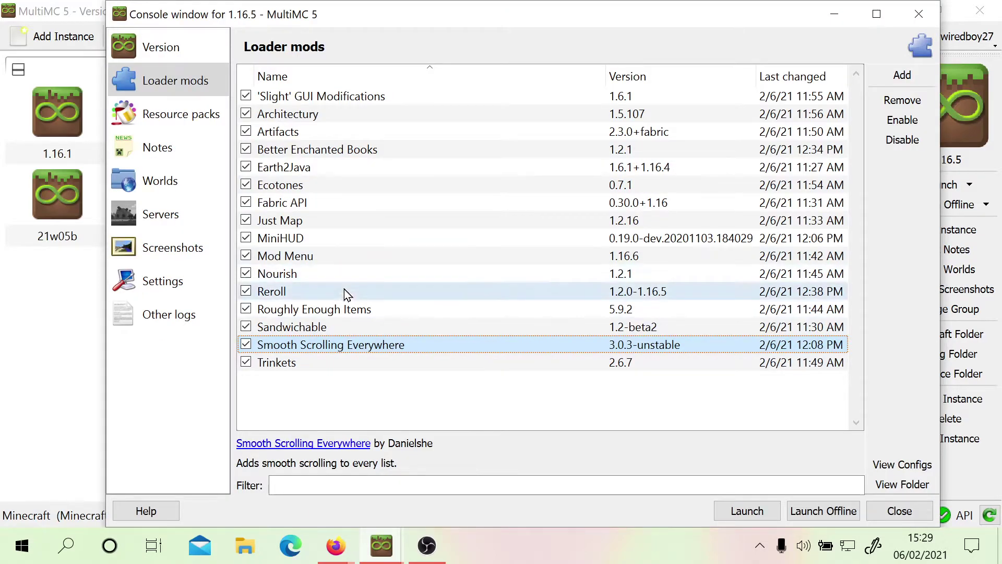
pyautogui.click(321, 312)
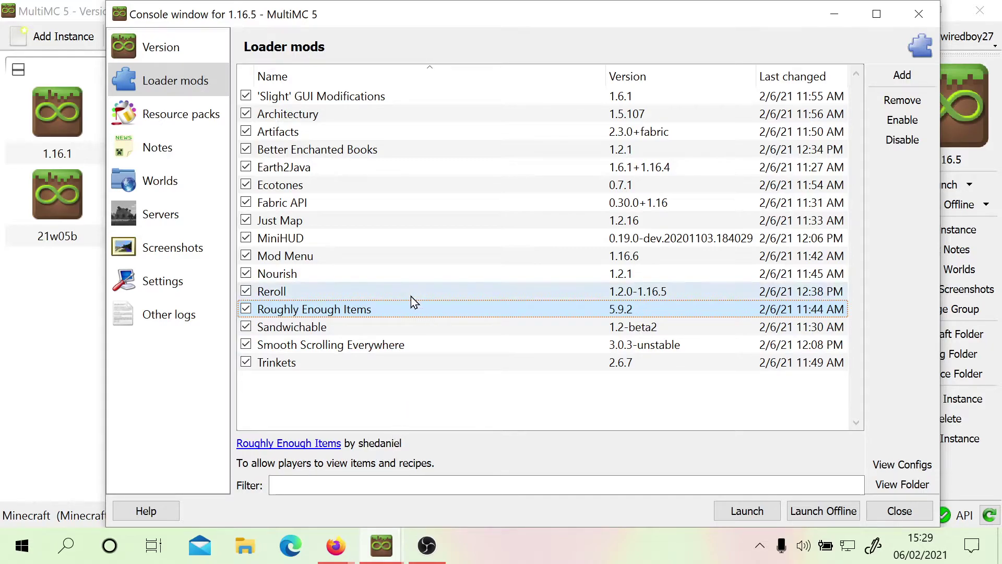
# View the details of the Smooth Scrolling Everywhere, 'Slight' GUI Modifications and Roughly Enough Items mods in the 1.16.5 instance
pyautogui.click(348, 352)
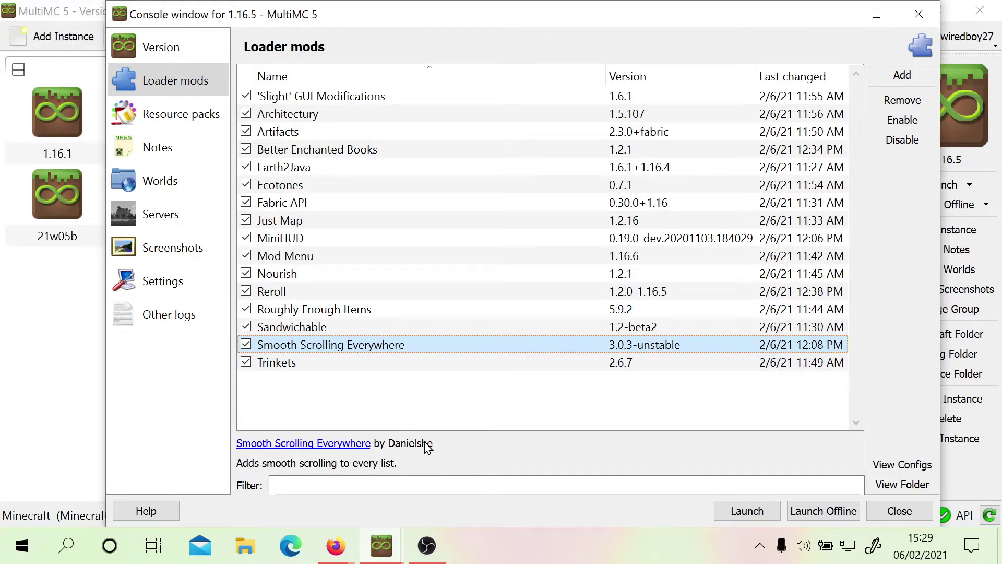
pyautogui.click(323, 100)
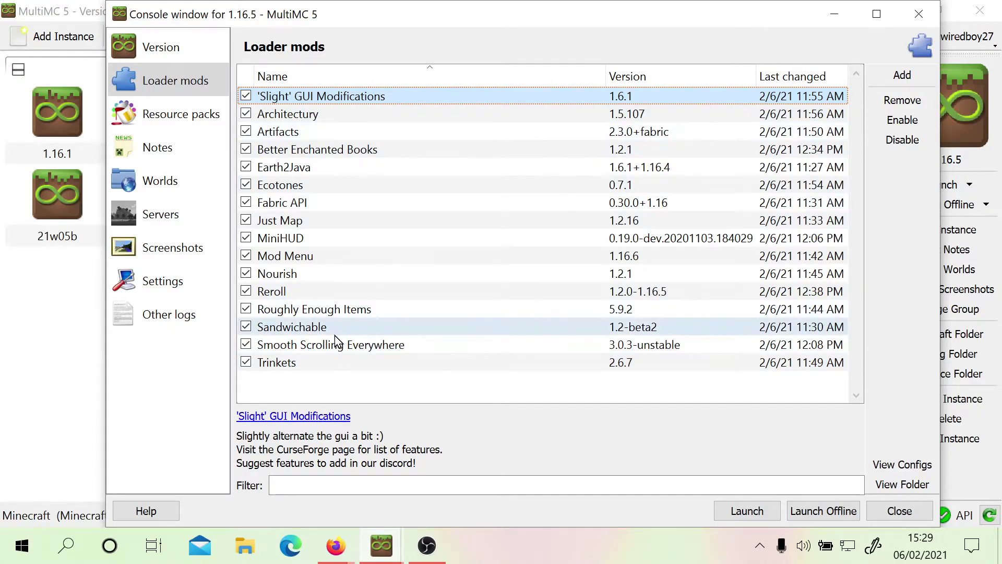
pyautogui.click(312, 312)
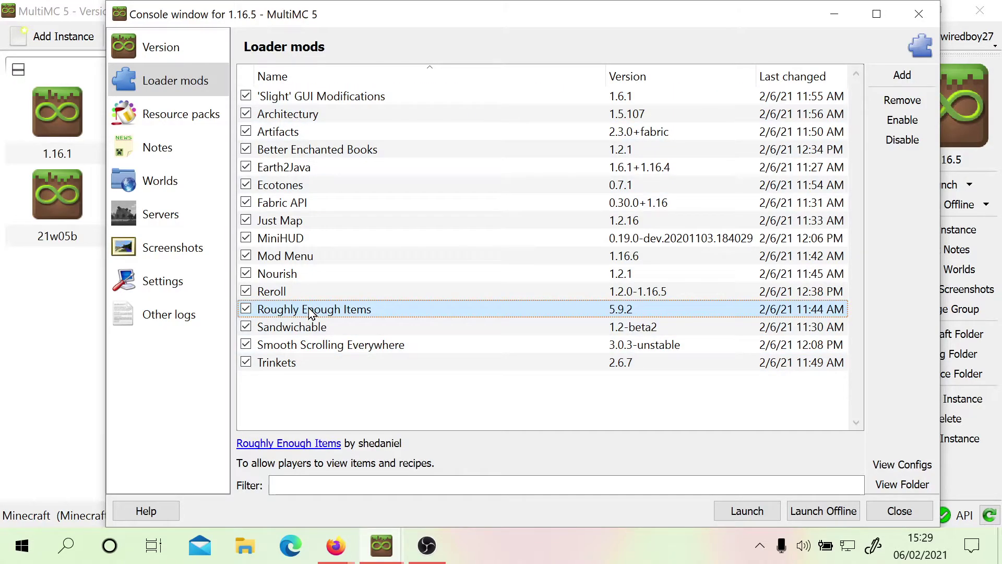
pyautogui.click(342, 346)
pyautogui.click(318, 97)
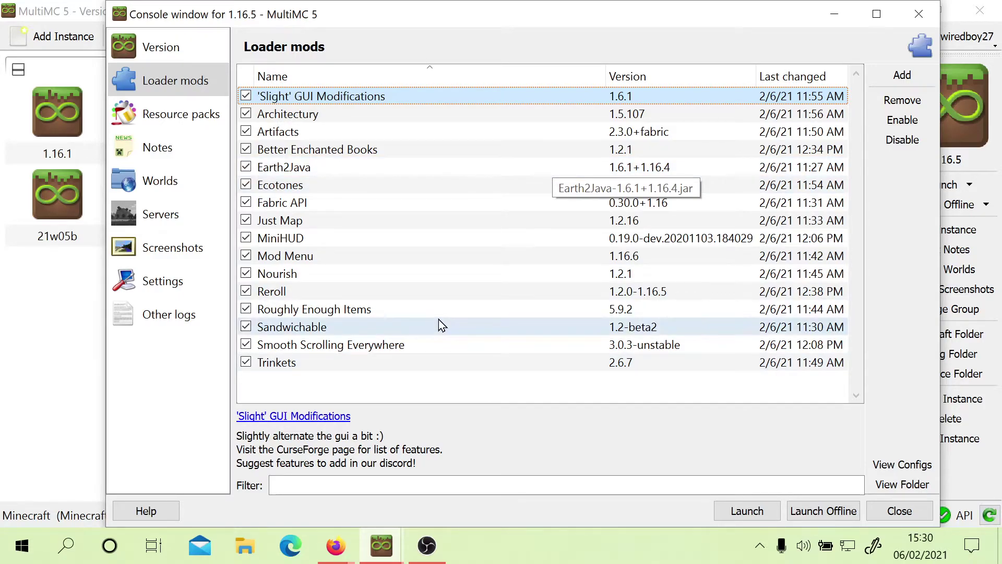
# View the details of the Just Map, Ecotones, Trinkets and Artifacts mods in the 1.16.5 instance
pyautogui.click(297, 221)
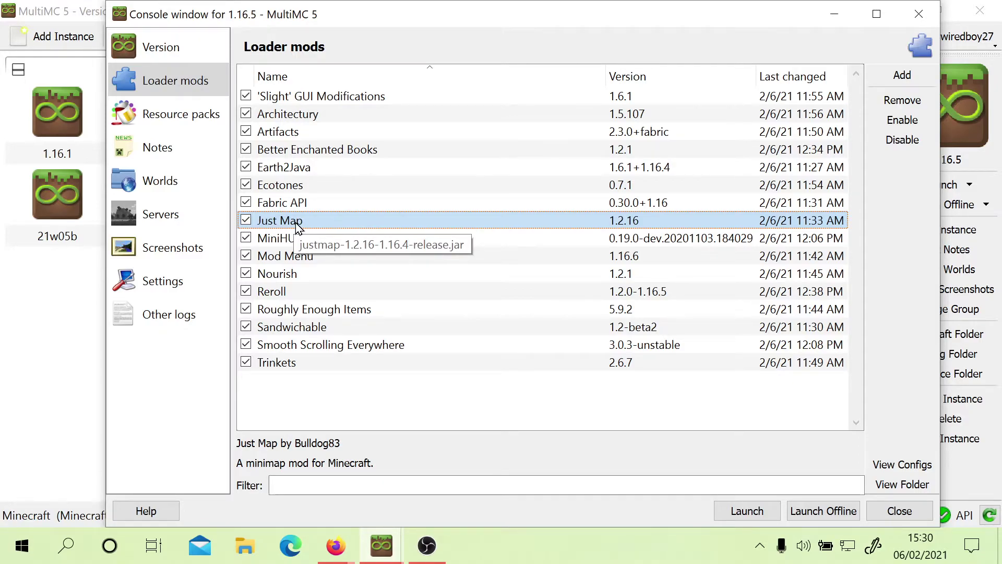
pyautogui.click(366, 187)
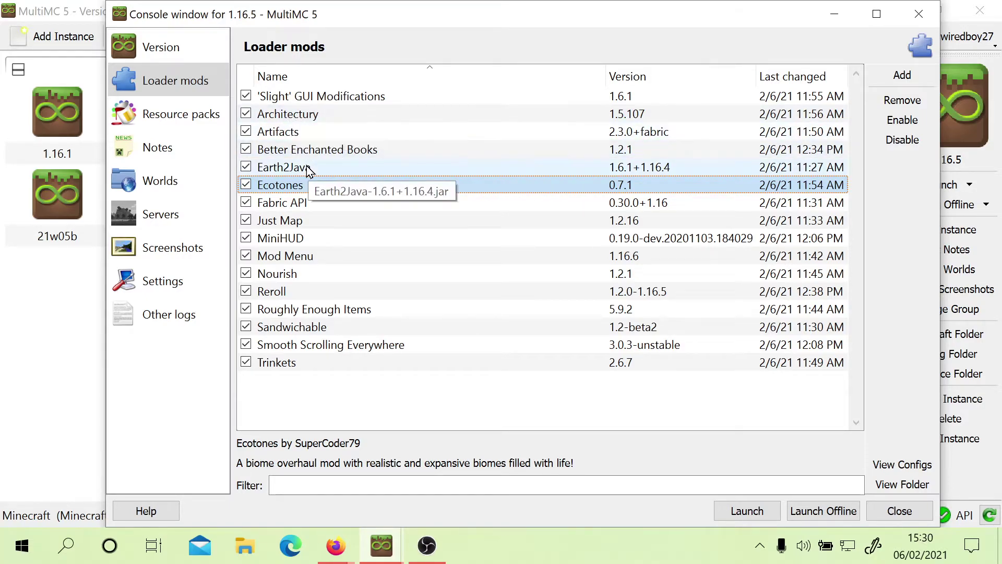
pyautogui.click(321, 406)
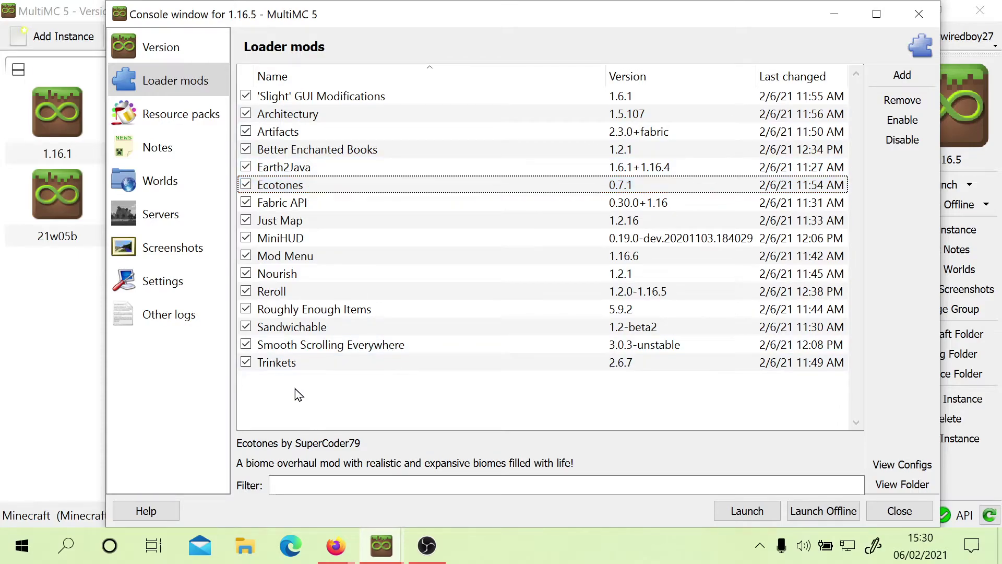
pyautogui.click(287, 364)
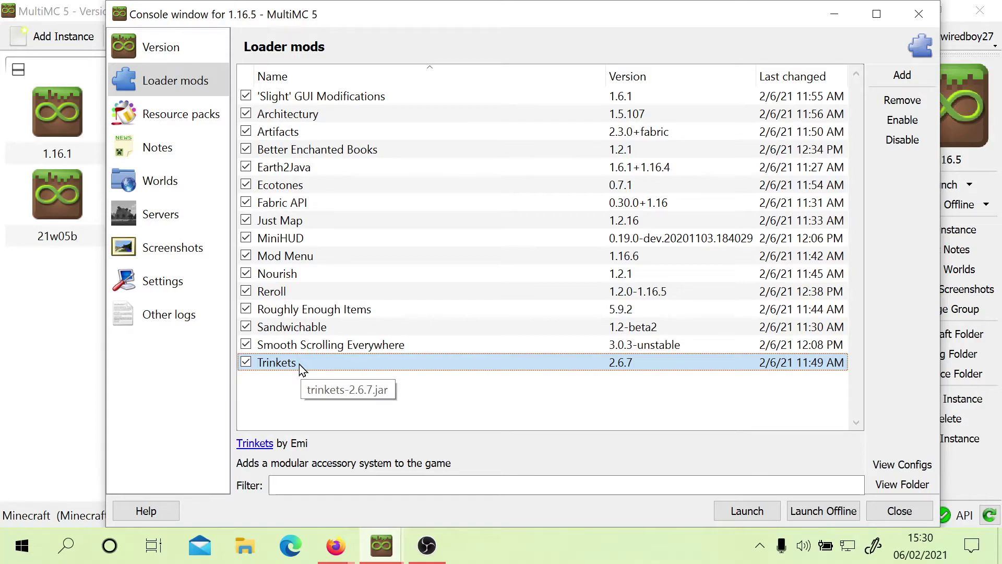
pyautogui.click(298, 132)
pyautogui.click(272, 365)
pyautogui.click(292, 132)
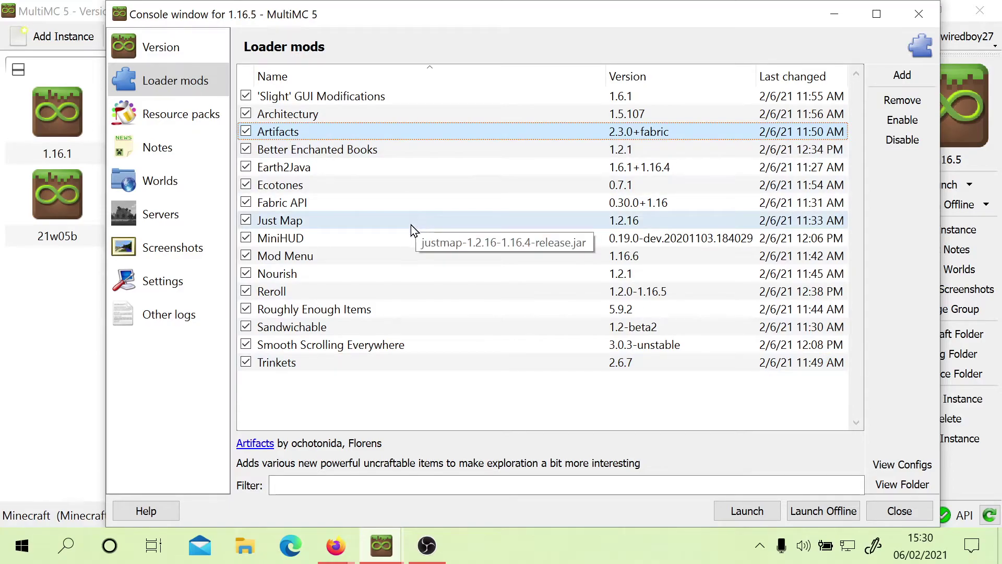
# View the details of the MiniHUD, Reroll, Better Enchanted Books and Earth2Java mods in the 1.16.5 instance
pyautogui.click(327, 241)
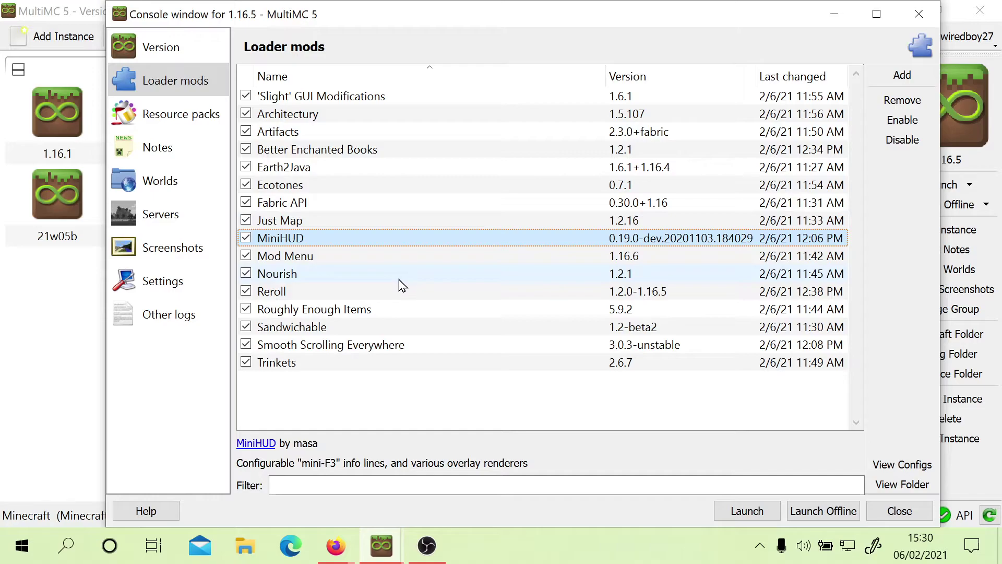
pyautogui.click(298, 295)
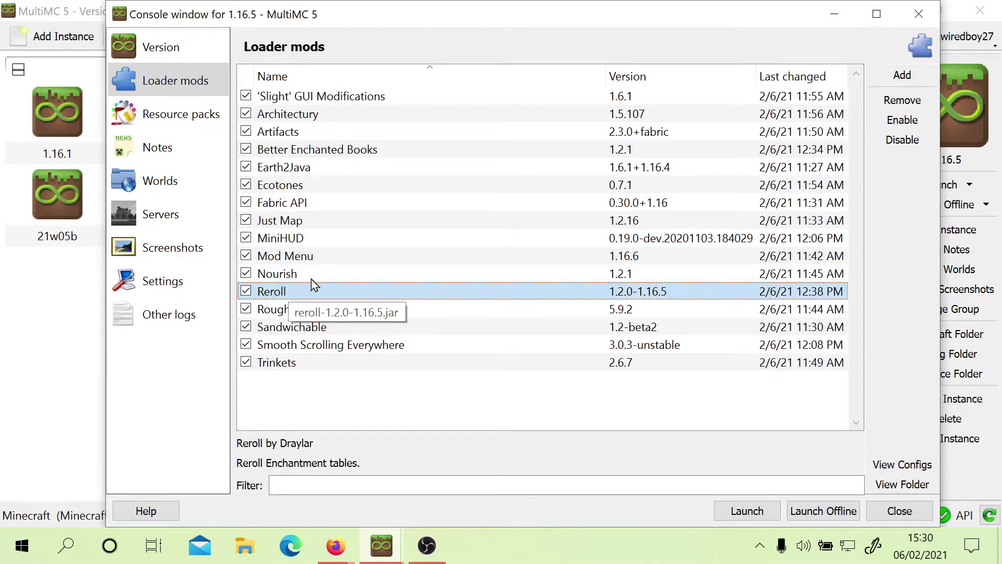
pyautogui.click(304, 151)
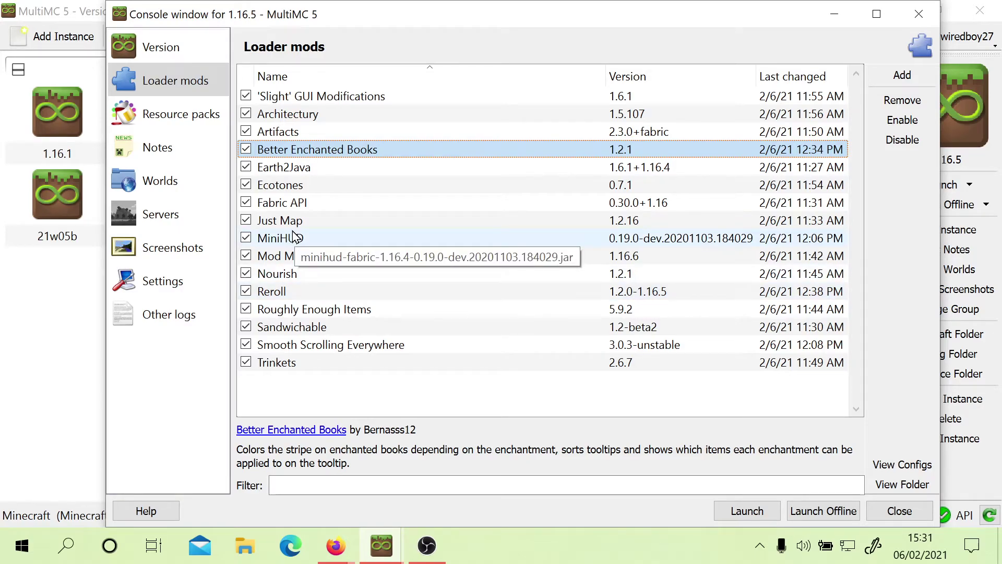
pyautogui.click(294, 171)
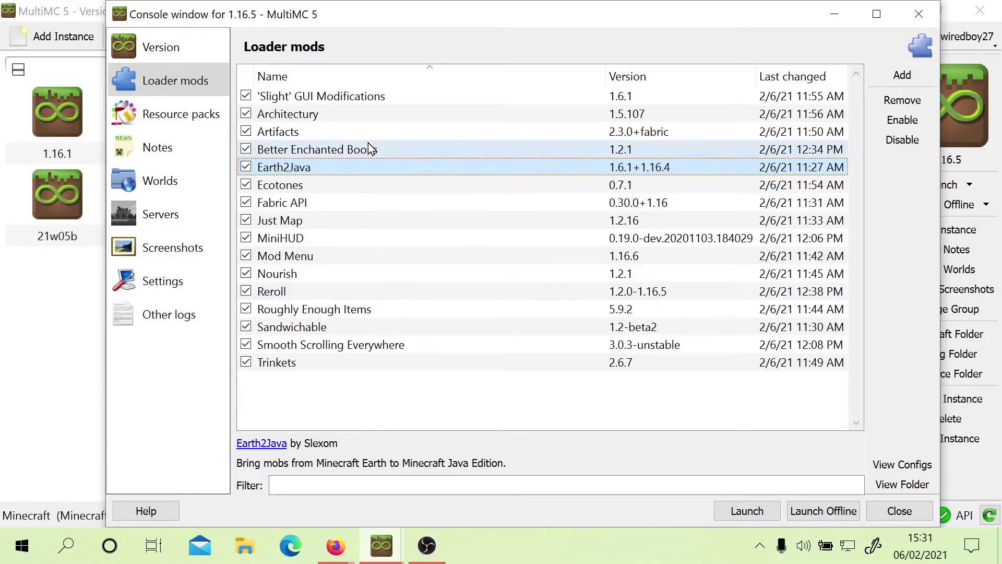
# View the details of the Sandwichable and Nourish mods in the 1.16.5 instance and compare them
pyautogui.click(297, 334)
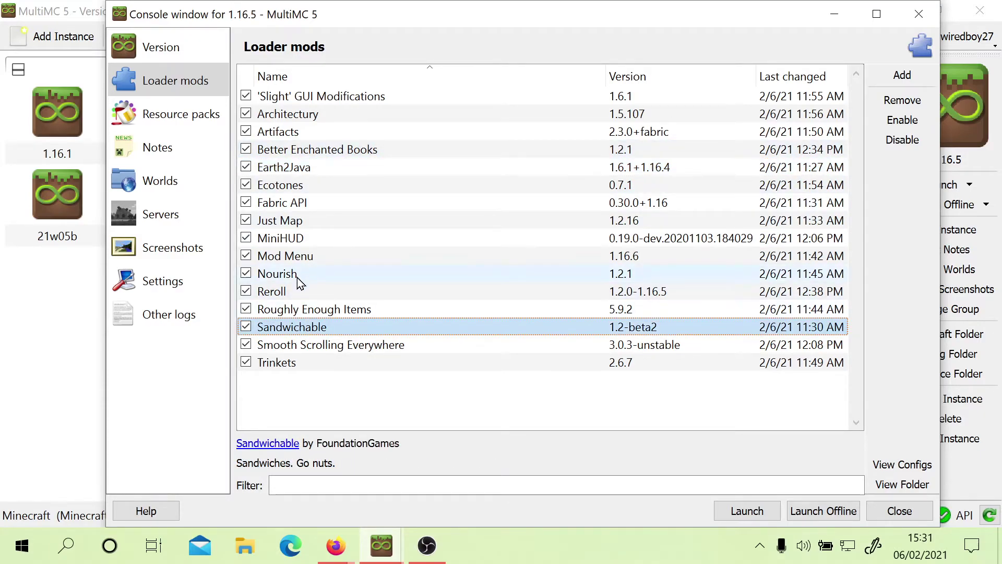
pyautogui.click(299, 276)
pyautogui.click(287, 331)
pyautogui.click(292, 277)
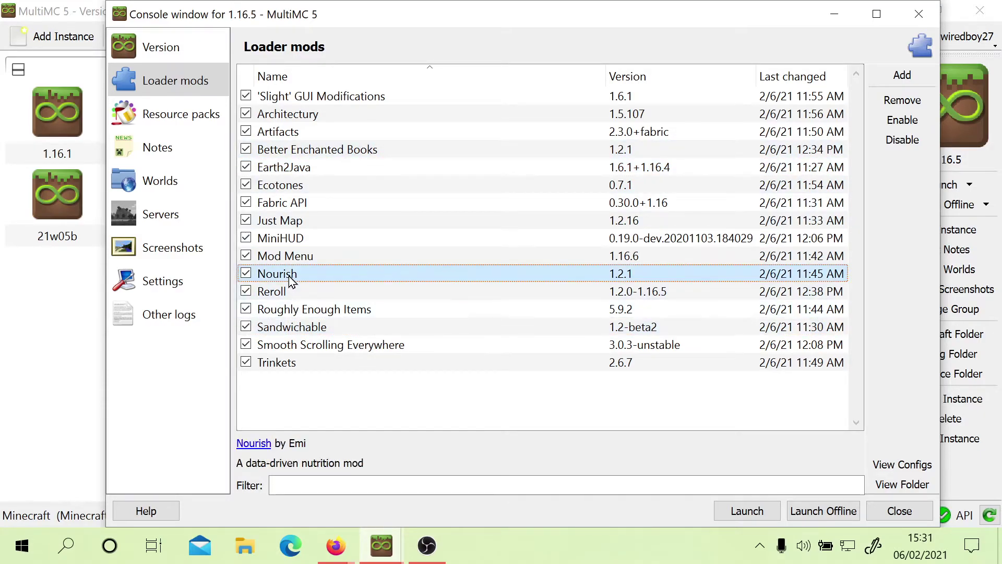
pyautogui.click(325, 328)
pyautogui.click(321, 277)
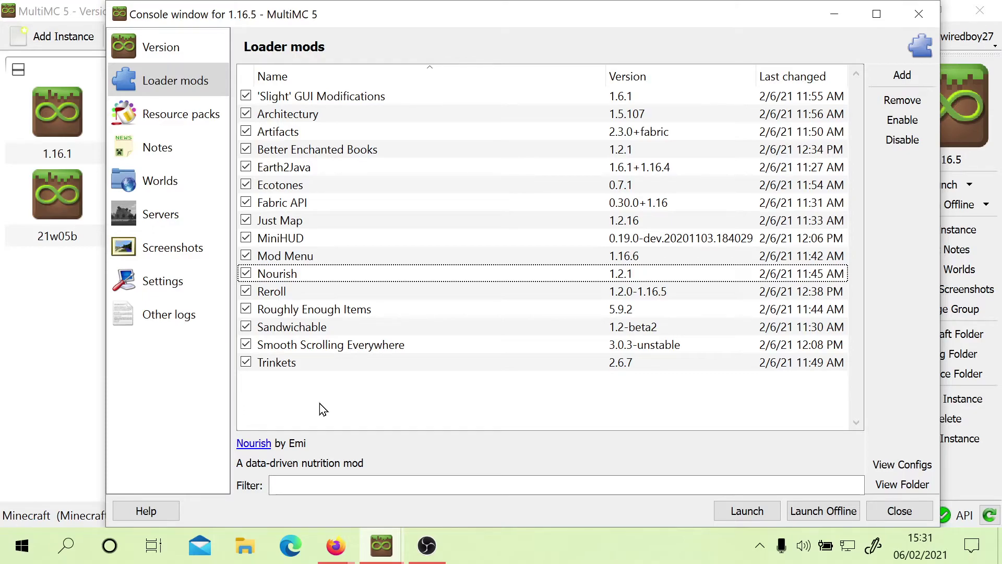
# Launch the 1.16.5 instance with the Architectury mod disabled, and read and close the Fabric Loader error window
pyautogui.click(246, 114)
pyautogui.click(727, 512)
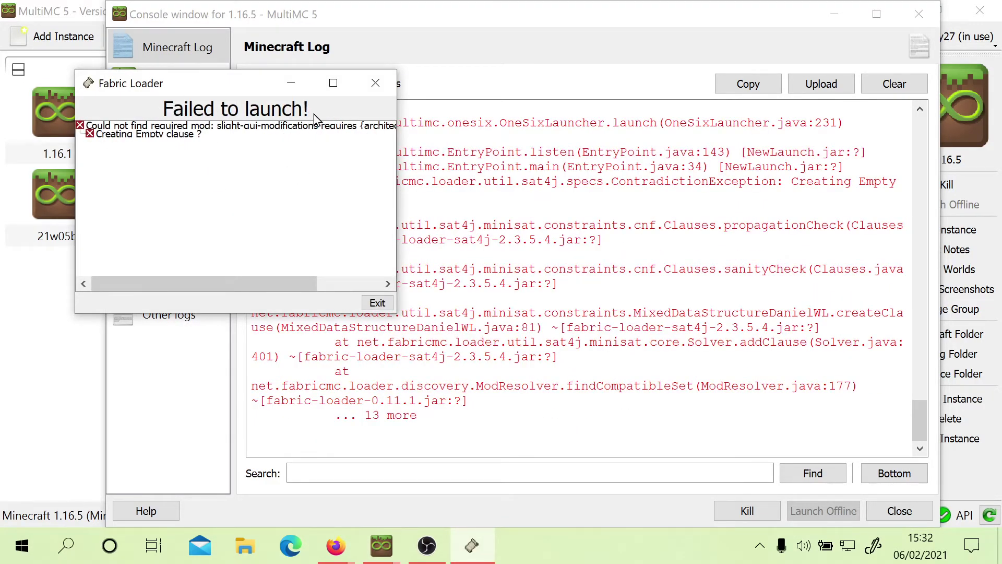
pyautogui.moveTo(396, 312); pyautogui.dragTo(514, 368)
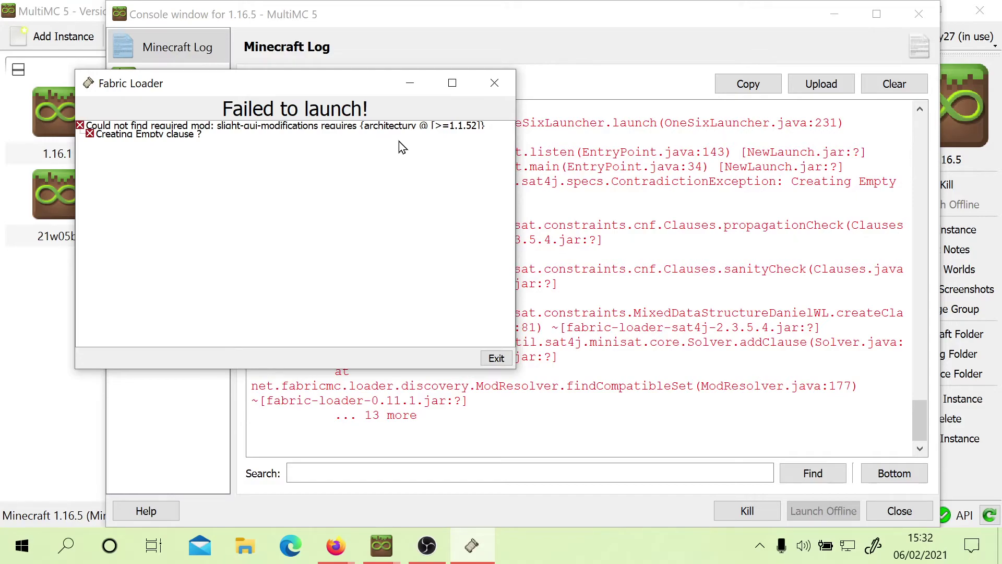
pyautogui.click(494, 82)
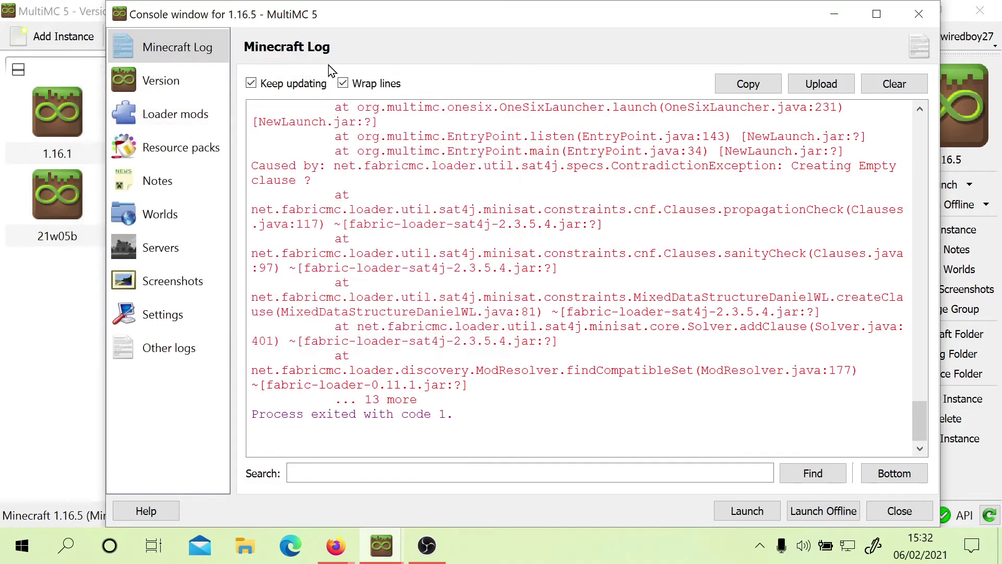
# Return to the loader mods list, view the Mod Menu and Roughly Enough Items details, and re-enable the Architectury mod
pyautogui.click(167, 113)
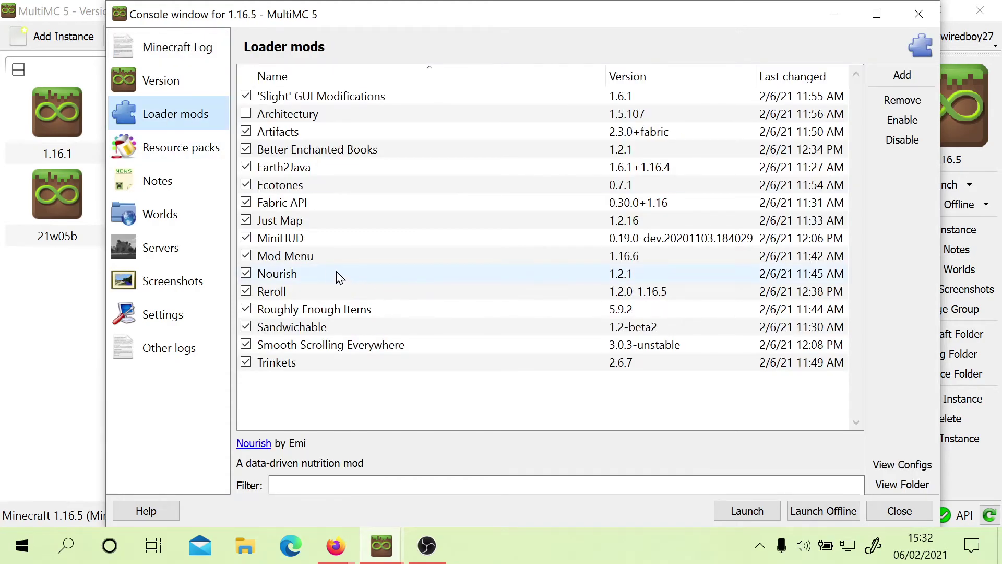
pyautogui.click(311, 257)
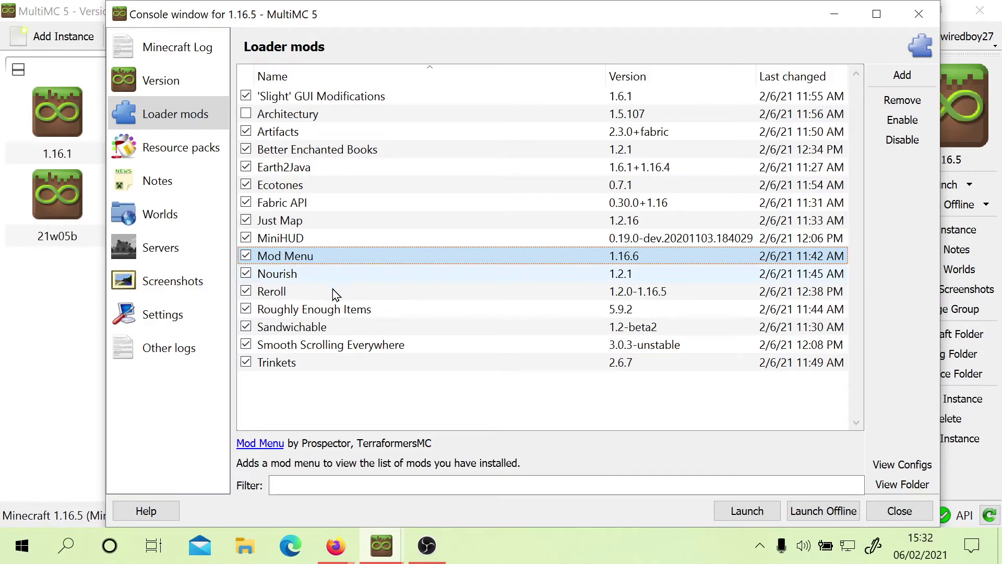
pyautogui.click(314, 310)
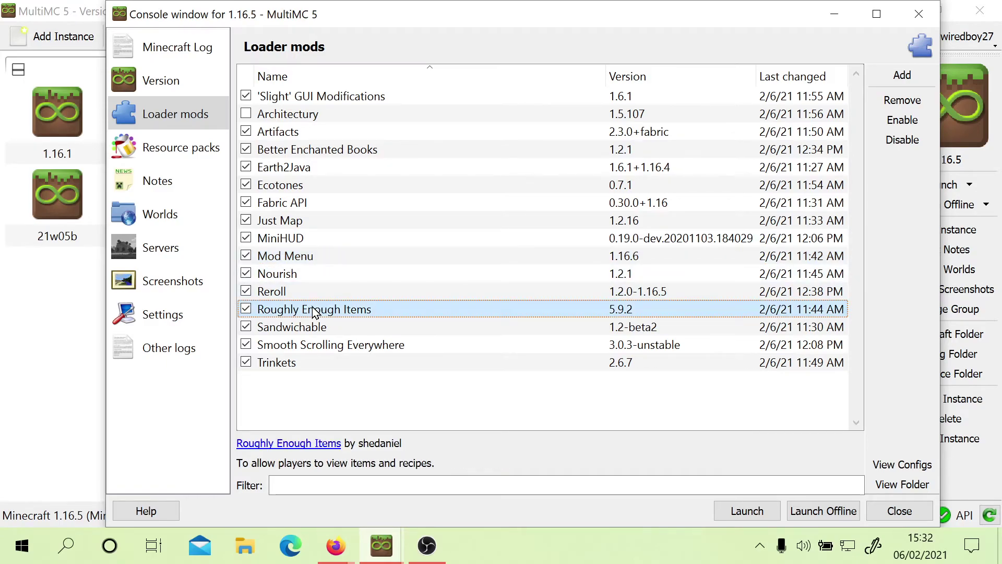
pyautogui.click(304, 255)
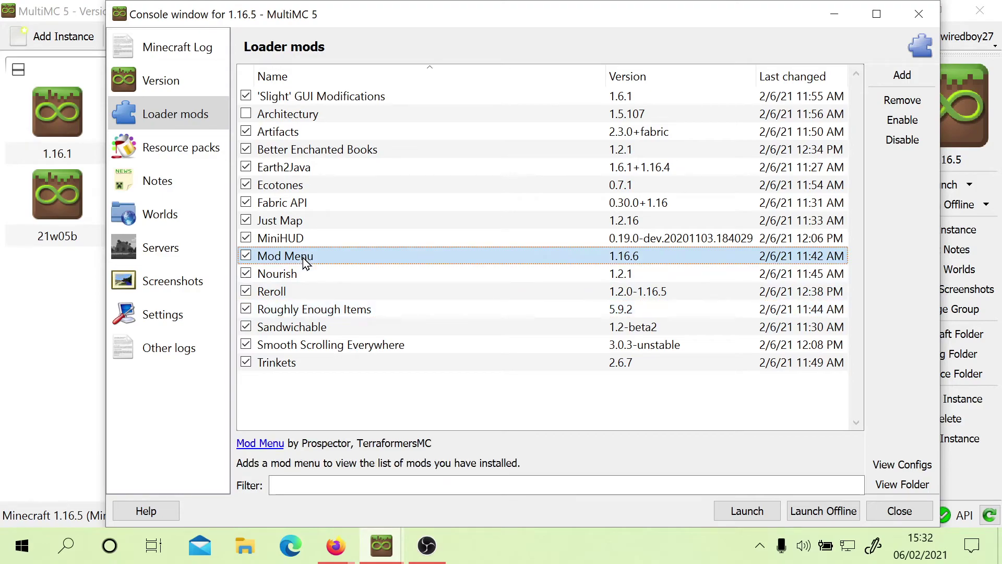
pyautogui.click(322, 313)
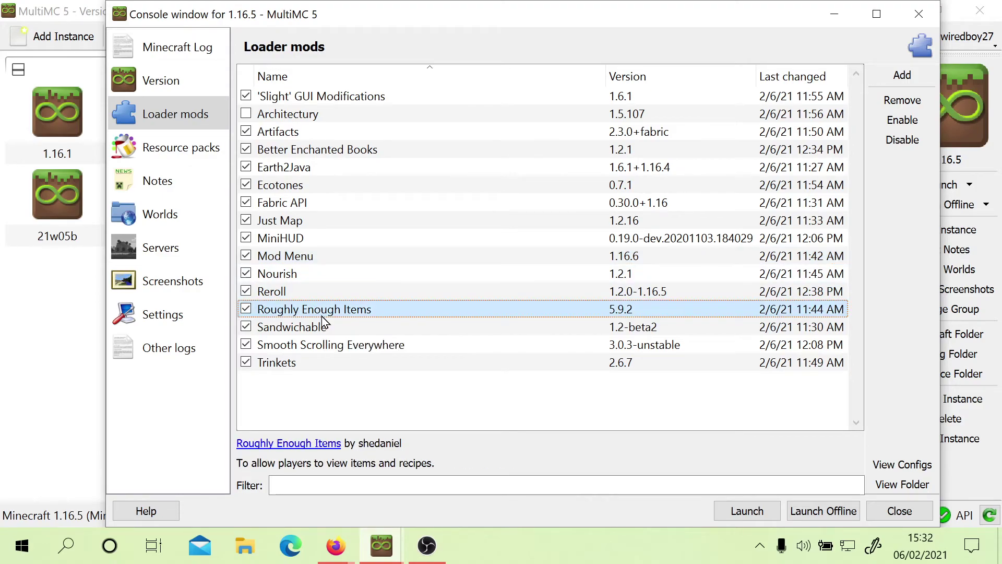
pyautogui.click(303, 261)
pyautogui.click(354, 310)
pyautogui.click(241, 117)
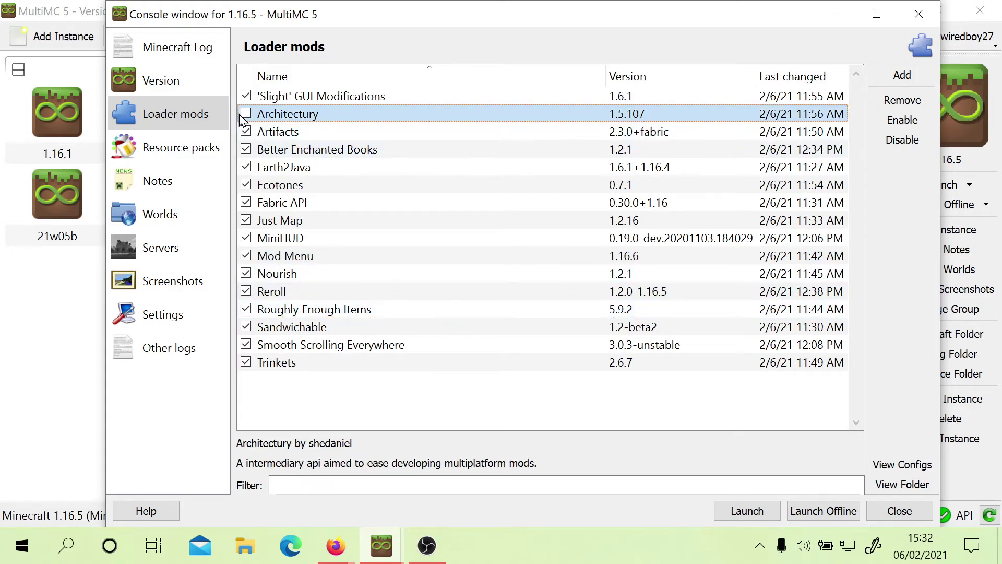
pyautogui.click(245, 114)
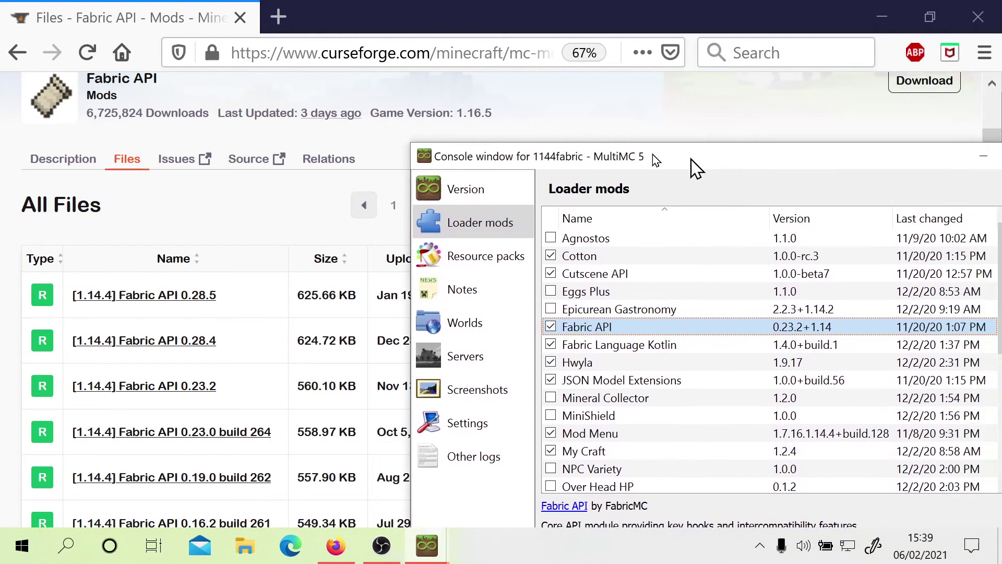
# Reposition the 1144fabric instance window to compare its Fabric API version with the 1.14.4 Fabric API files on CurseForge
pyautogui.moveTo(696, 167); pyautogui.dragTo(563, 328)
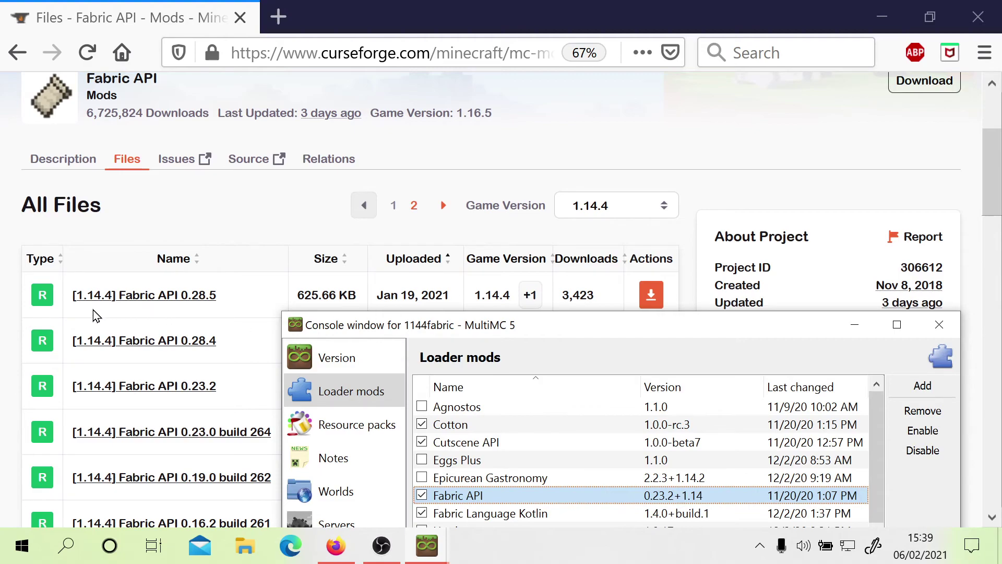
pyautogui.moveTo(399, 297)
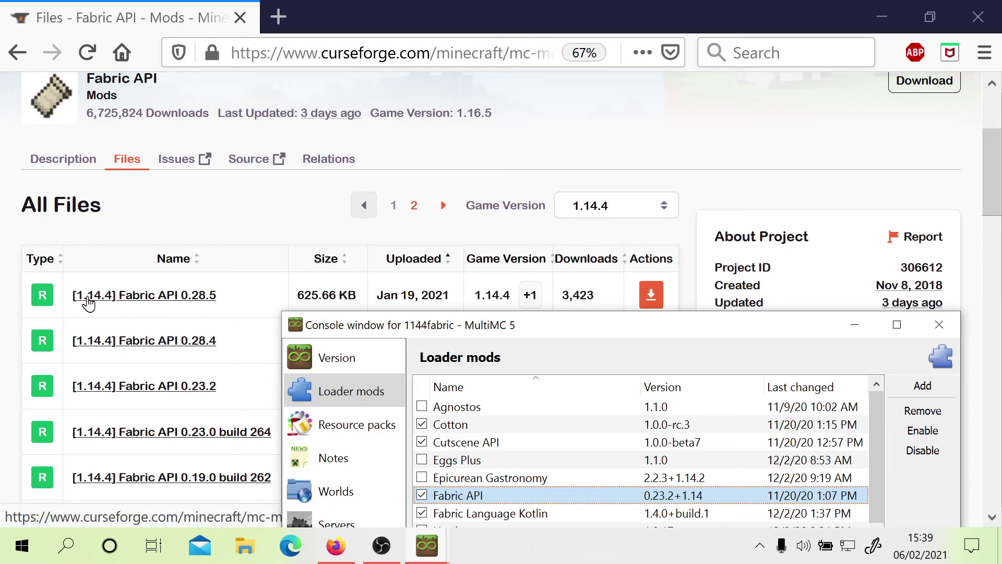
pyautogui.moveTo(469, 328); pyautogui.dragTo(424, 130)
# Show the 1144fabric instance's version components, view the available Fabric Loader versions, and close the list without installing one
pyautogui.click(256, 148)
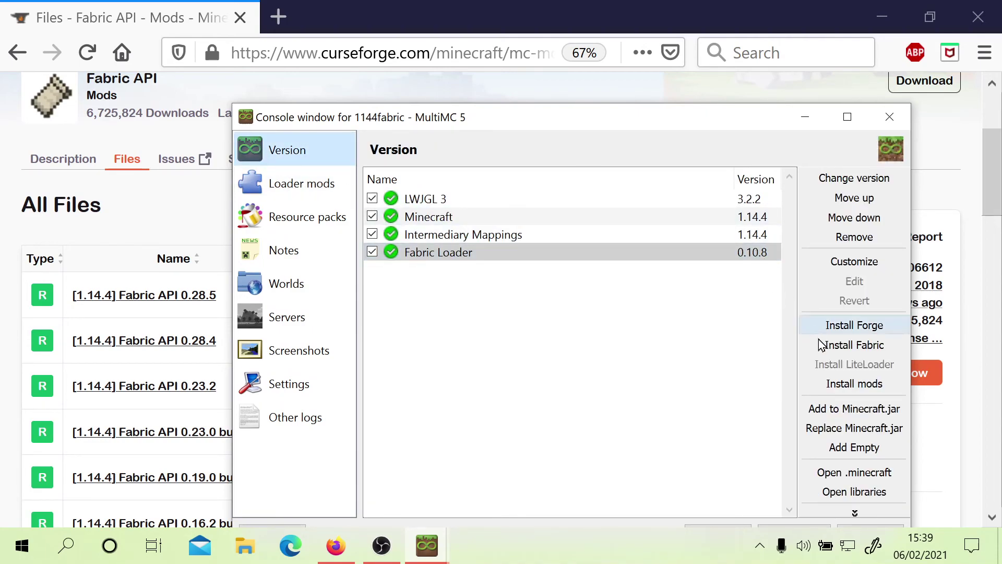
pyautogui.click(839, 344)
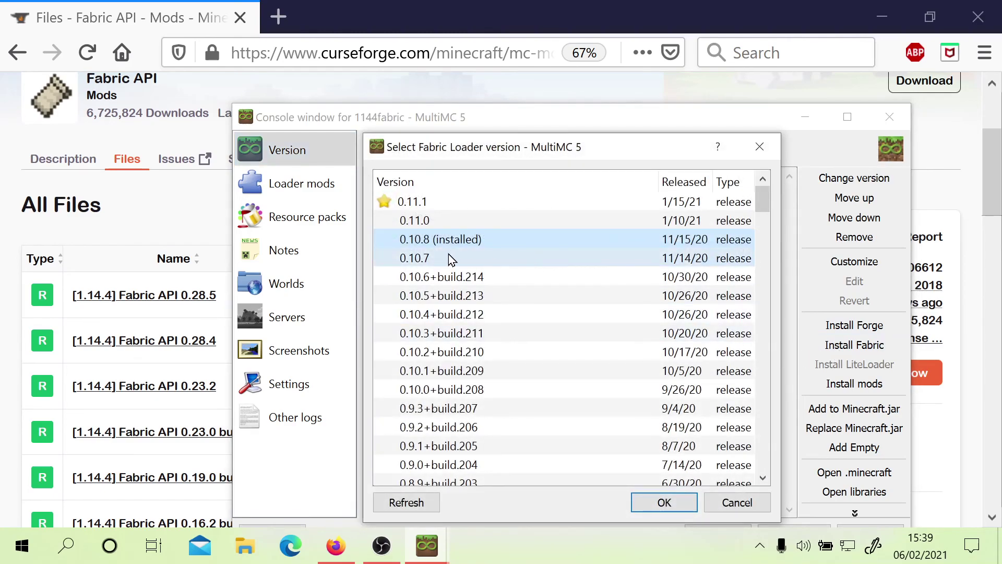
pyautogui.click(677, 245)
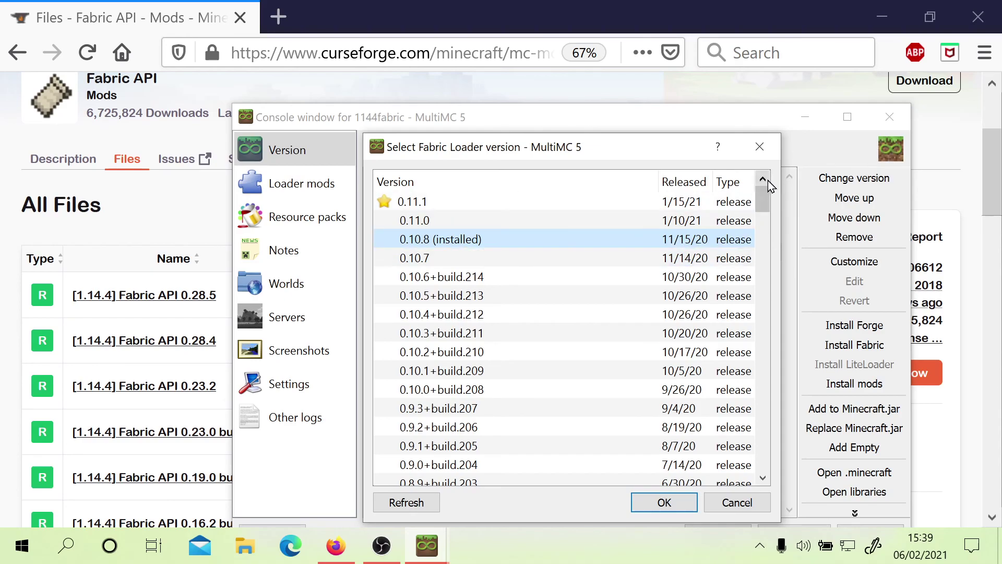
pyautogui.click(759, 147)
pyautogui.moveTo(665, 125); pyautogui.dragTo(647, 76)
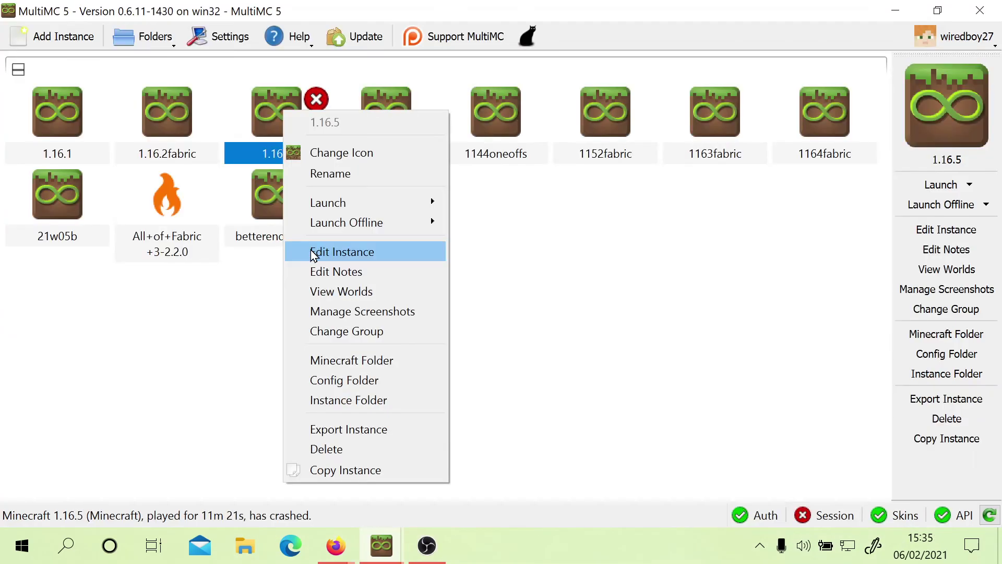
# Open the 1.16.5 instance for editing in MultiMC and show its loader mods list
pyautogui.click(347, 251)
pyautogui.click(154, 123)
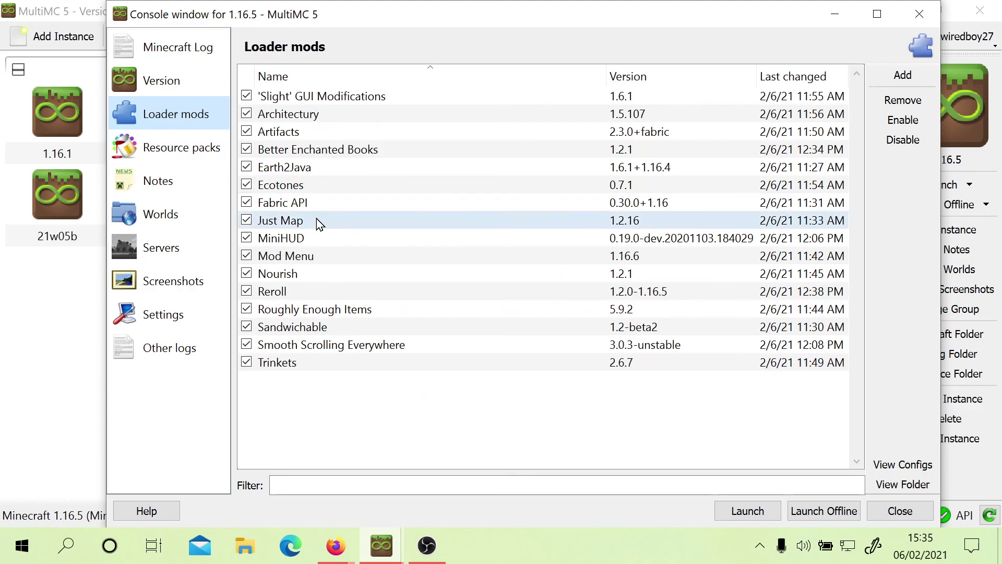